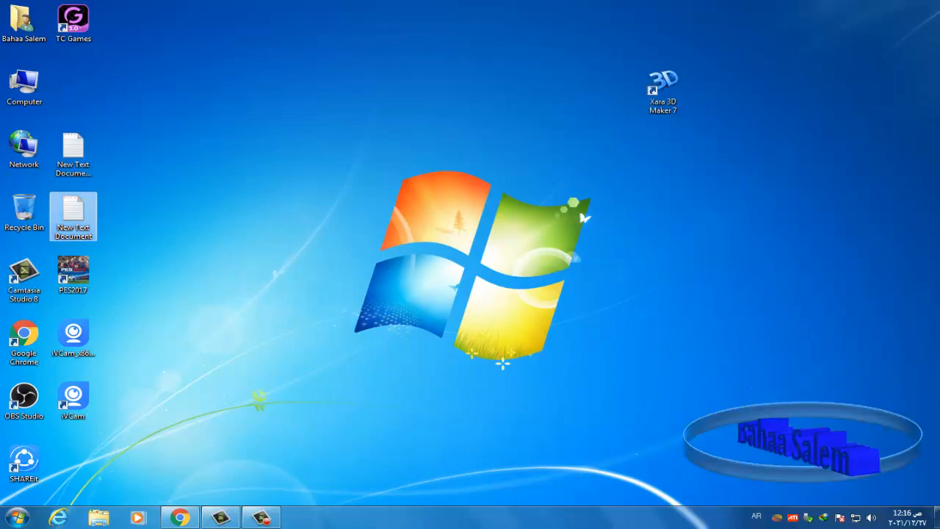
- Copy the Xara 3D product page address from New Text Document (2), then close Notepad
{"action": "left_click", "coordinate": [674, 64]}
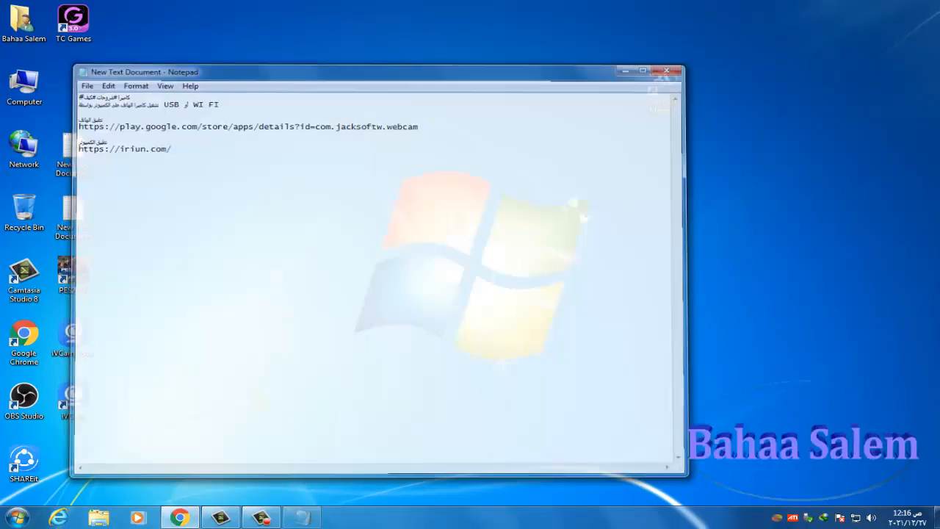
{"action": "double_click", "coordinate": [73, 153]}
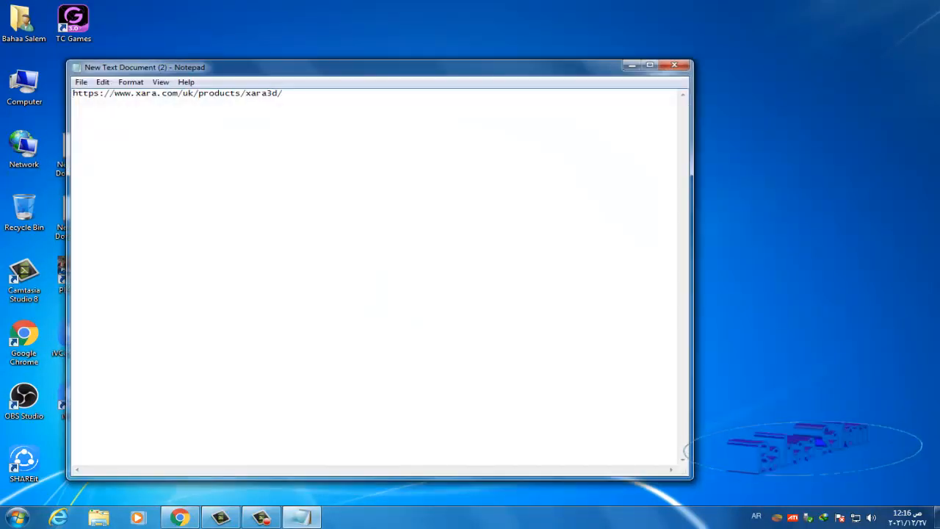
{"action": "double_click", "coordinate": [283, 93]}
{"action": "left_click", "coordinate": [283, 94]}
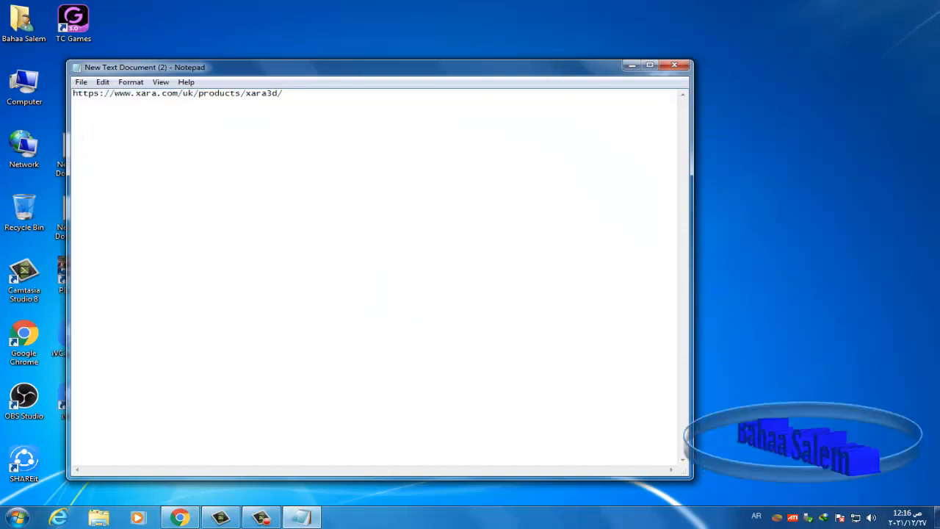
{"action": "key", "text": "ctrl+a"}
{"action": "right_click", "coordinate": [278, 94]}
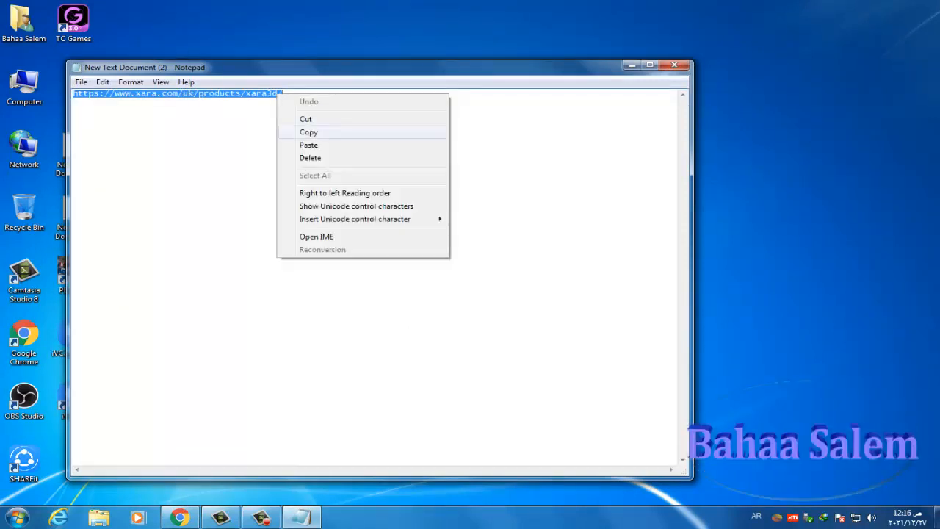
{"action": "left_click", "coordinate": [308, 132]}
{"action": "left_click", "coordinate": [674, 65]}
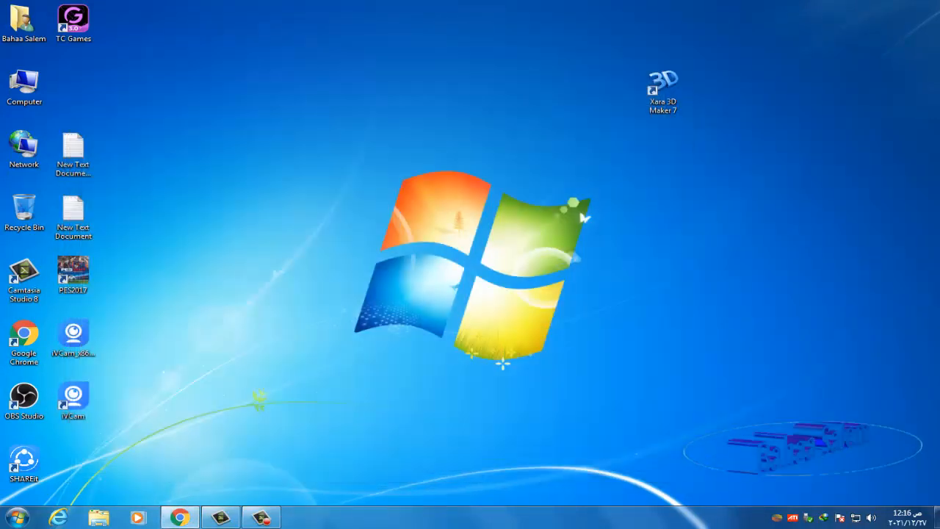
- Paste the copied Xara address into a new Chrome tab and open the 3D Maker 7 trial download page
{"action": "left_click", "coordinate": [179, 517]}
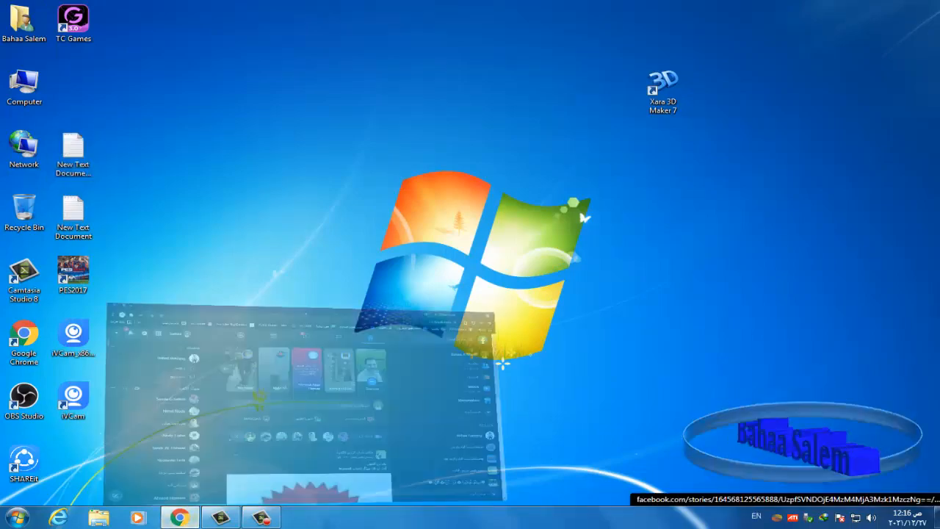
{"action": "key", "text": "ctrl+t"}
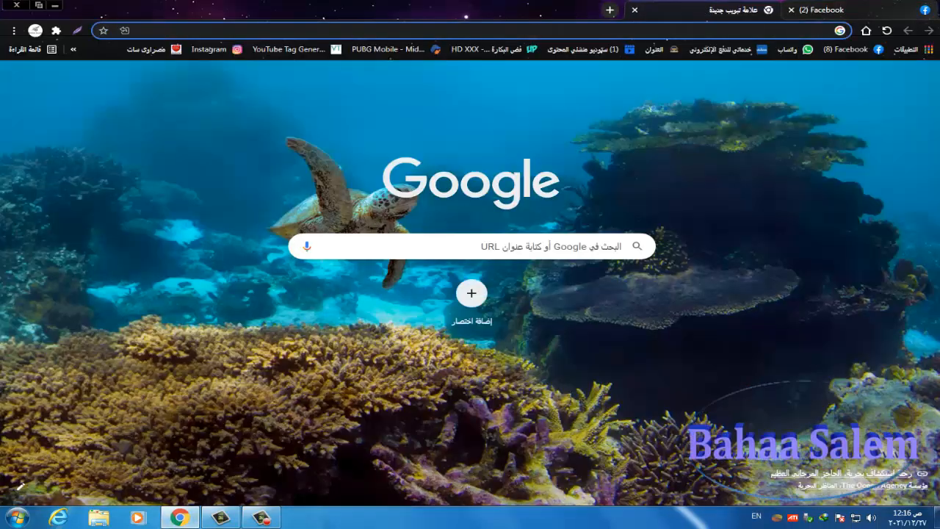
{"action": "right_click", "coordinate": [721, 32]}
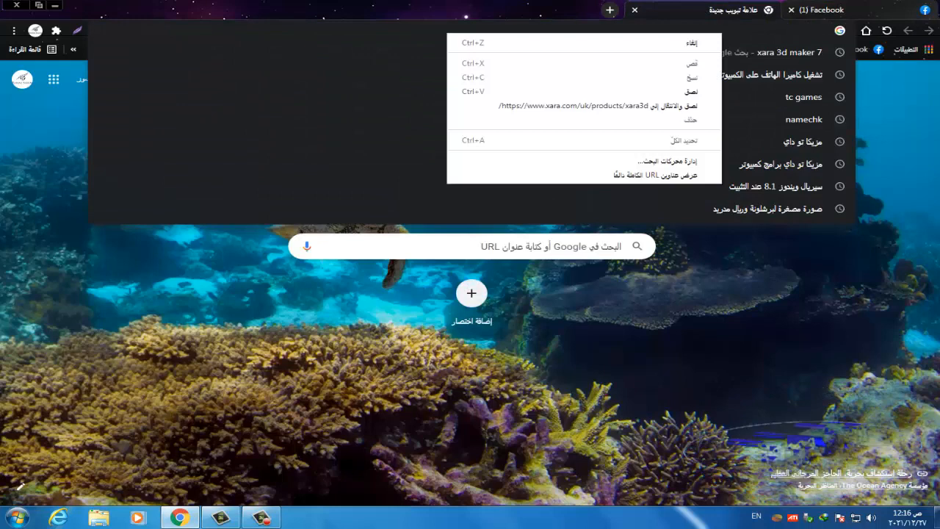
{"action": "left_click", "coordinate": [690, 91]}
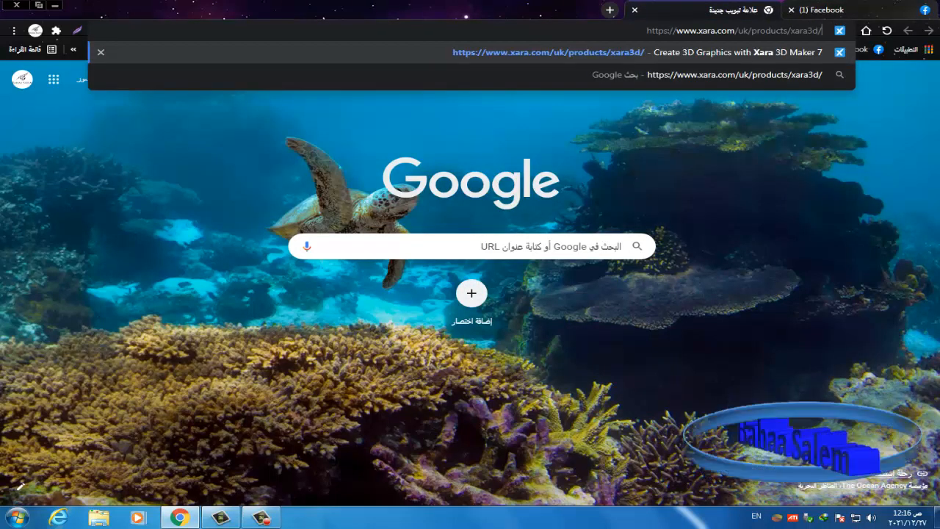
{"action": "left_click", "coordinate": [697, 75]}
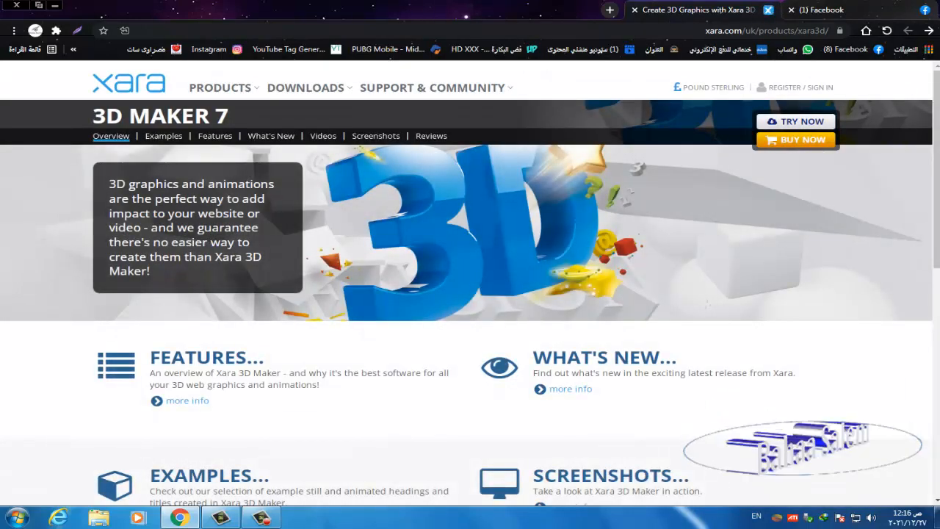
{"action": "left_click", "coordinate": [797, 122]}
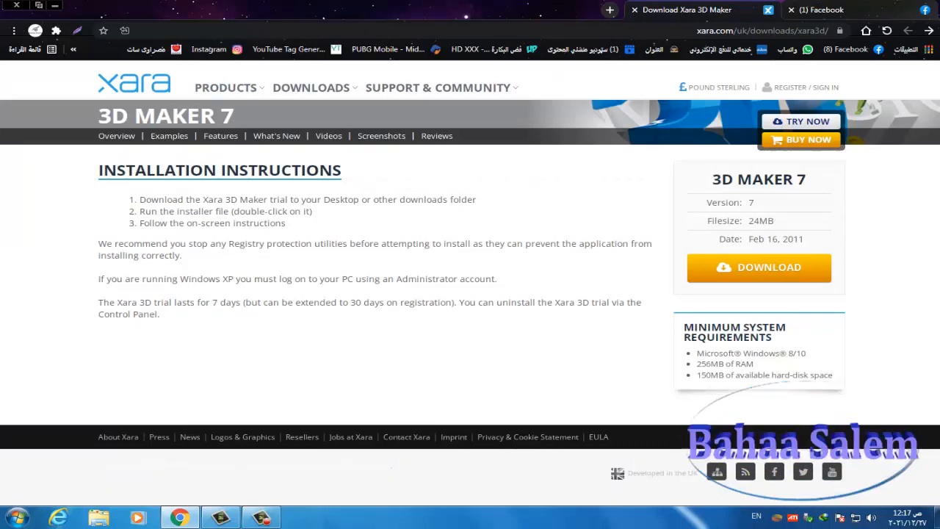
{"action": "left_click", "coordinate": [771, 267]}
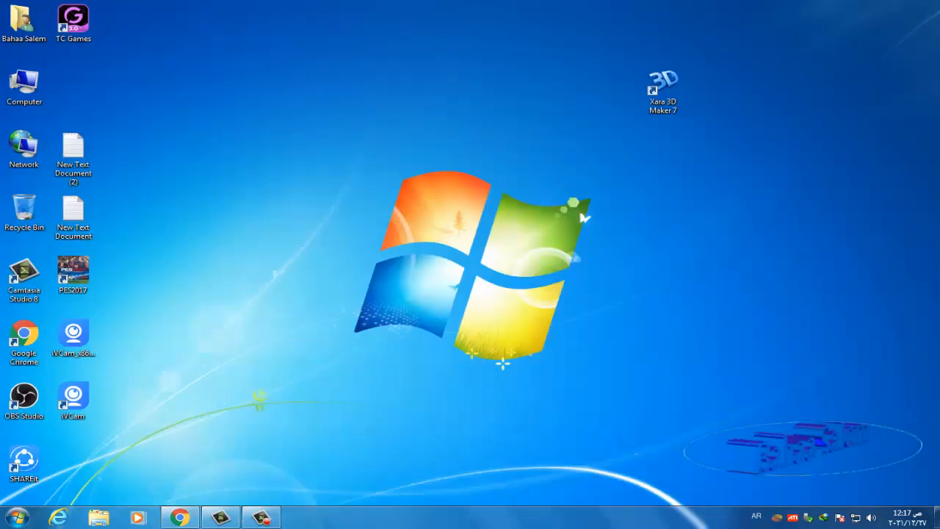
- Launch Xara 3D Maker 7 from its desktop shortcut
{"action": "left_click", "coordinate": [663, 91]}
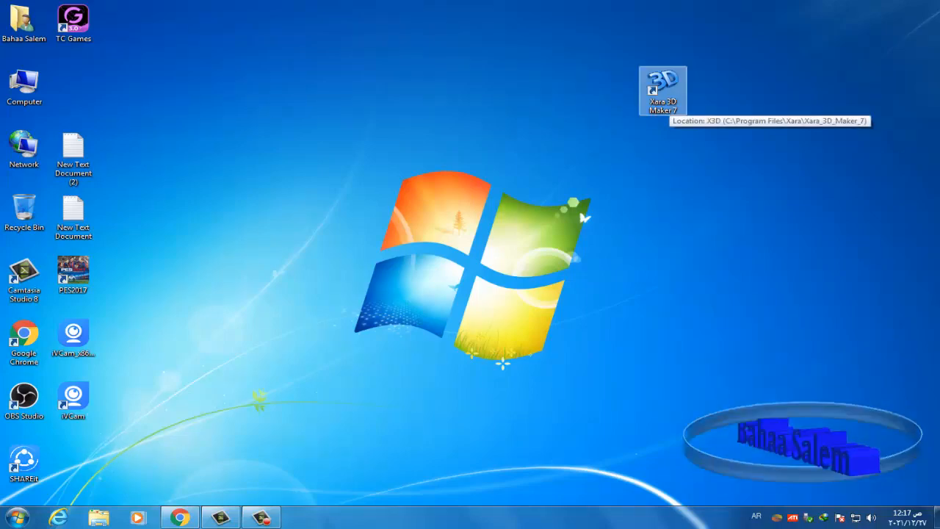
{"action": "double_click", "coordinate": [667, 99]}
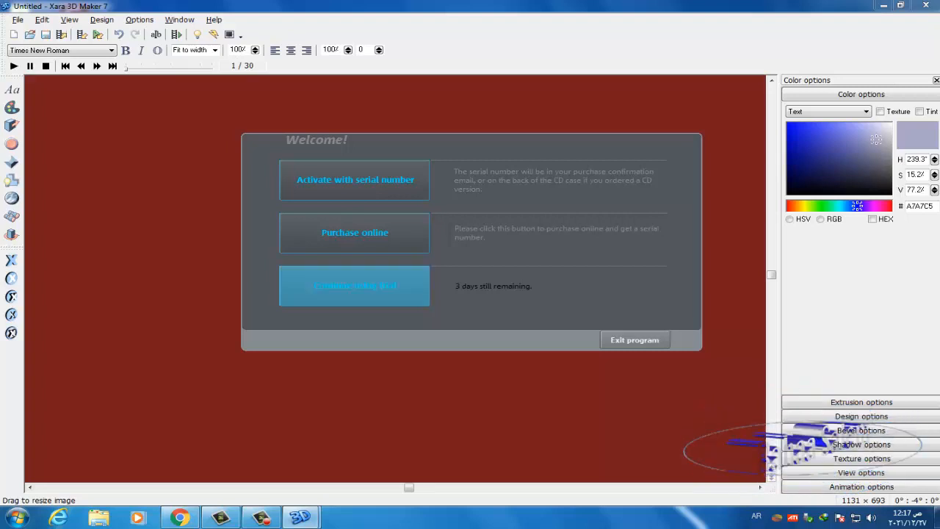
- Continue the trial and start a fresh default document without saving the untitled one
{"action": "left_click", "coordinate": [354, 285]}
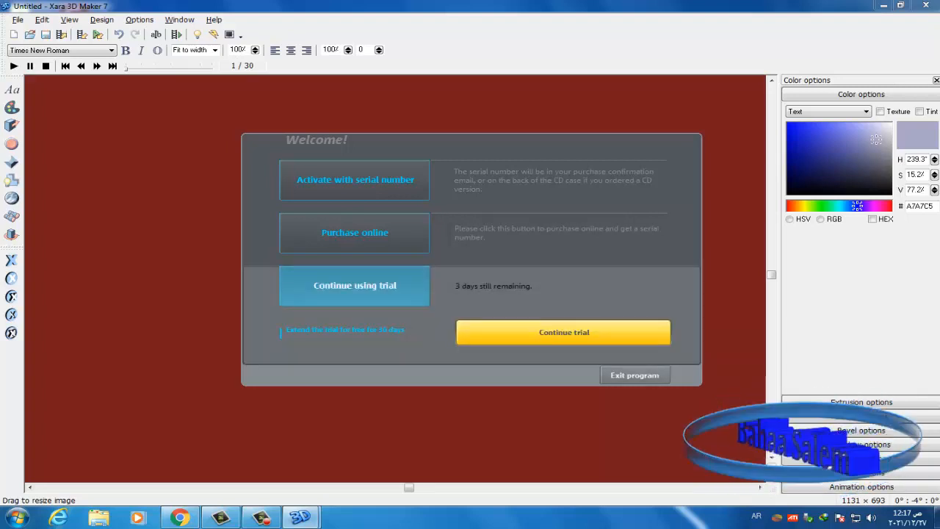
{"action": "left_click", "coordinate": [563, 332]}
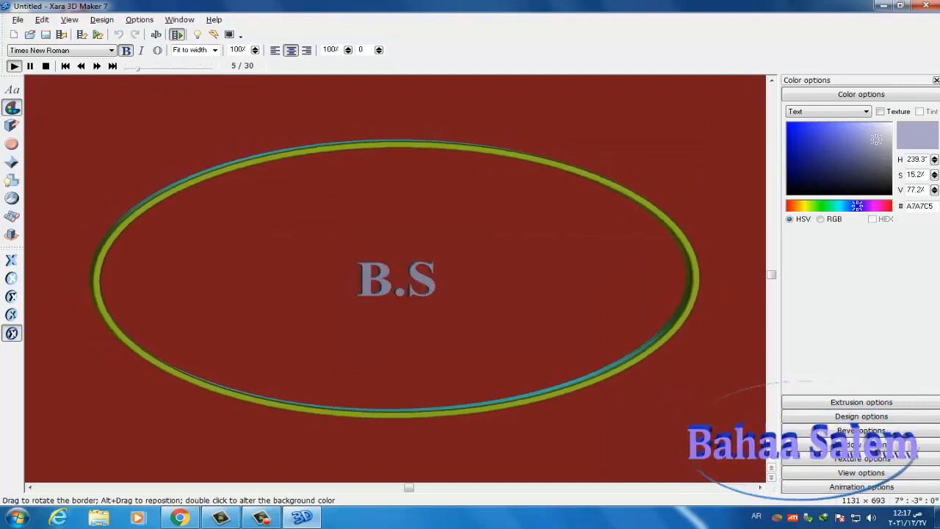
{"action": "left_click", "coordinate": [13, 34]}
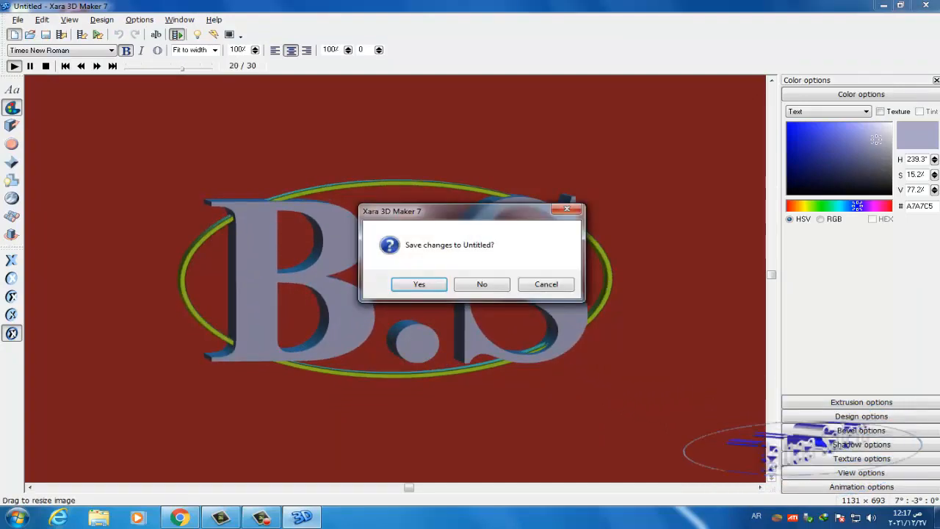
{"action": "left_click", "coordinate": [482, 284]}
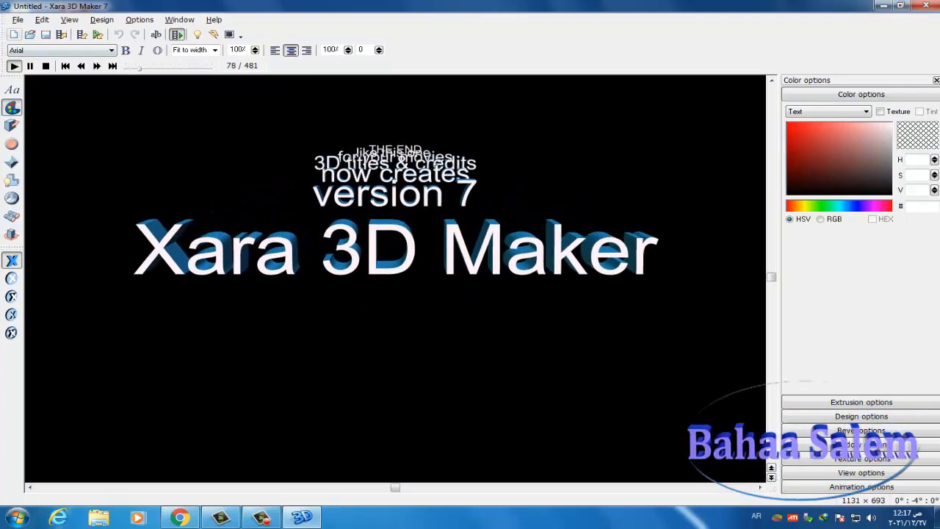
{"action": "left_click", "coordinate": [13, 34]}
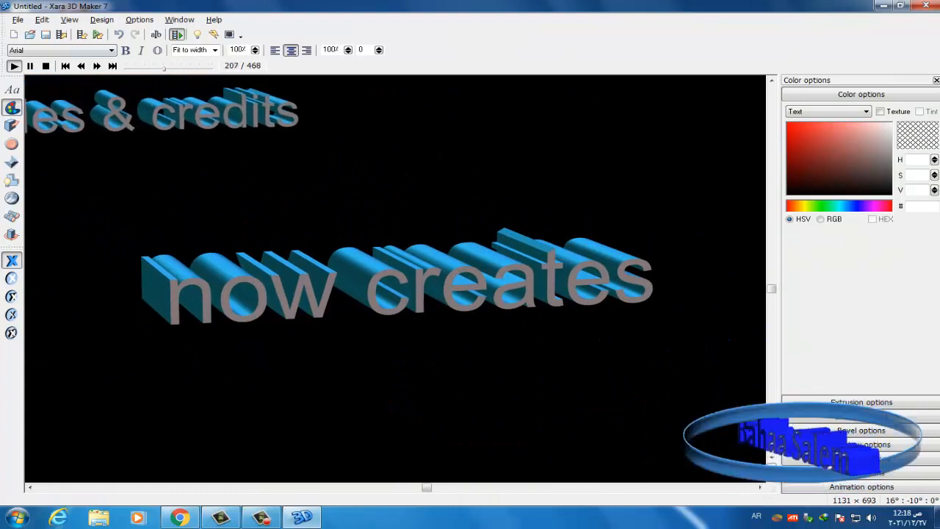
- Stop the playback, make the text extrusion shallower, and bring up the Text options
{"action": "left_click", "coordinate": [46, 66]}
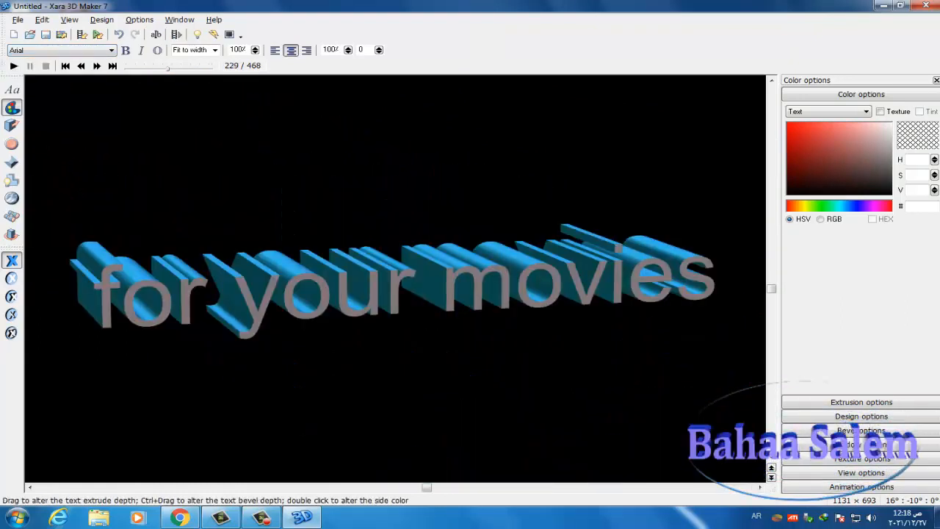
{"action": "left_click_drag", "start_coordinate": [422, 275], "coordinate": [324, 132]}
{"action": "left_click", "coordinate": [12, 89]}
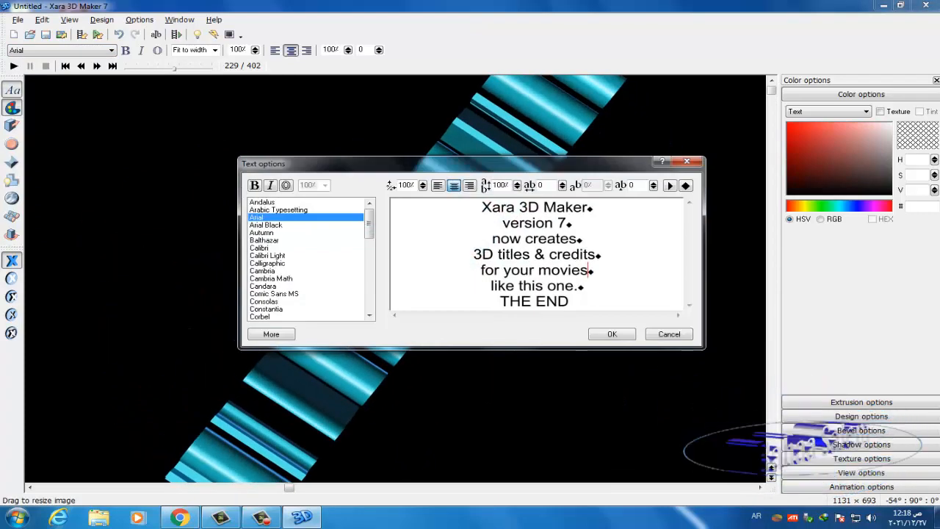
- Replace the seven demo lines with the person's full name, fixing typos, and select all the text
{"action": "triple_click", "coordinate": [538, 239]}
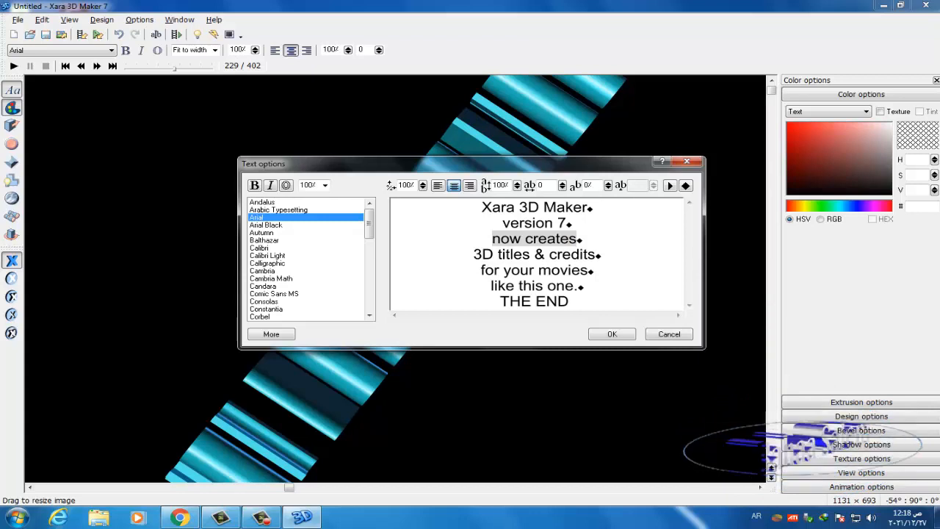
{"action": "key", "text": "ctrl+a"}
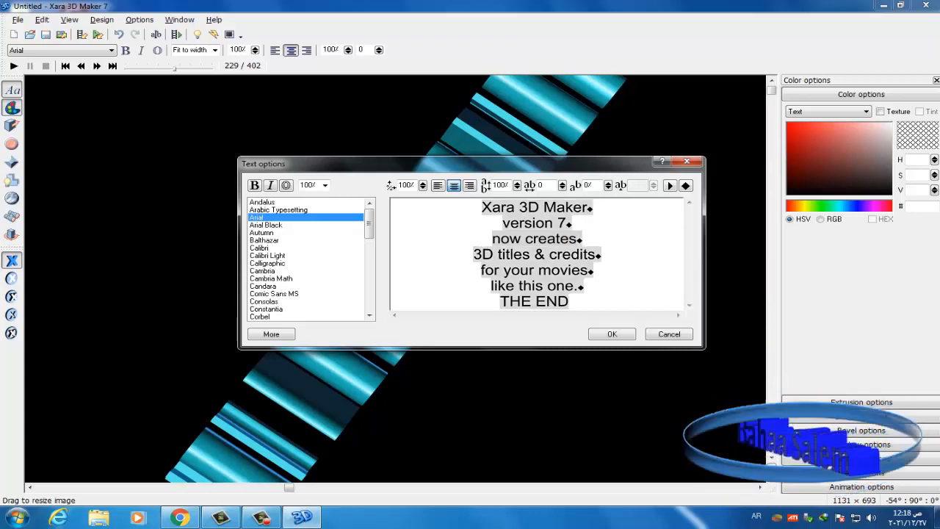
{"action": "key", "text": "Delete"}
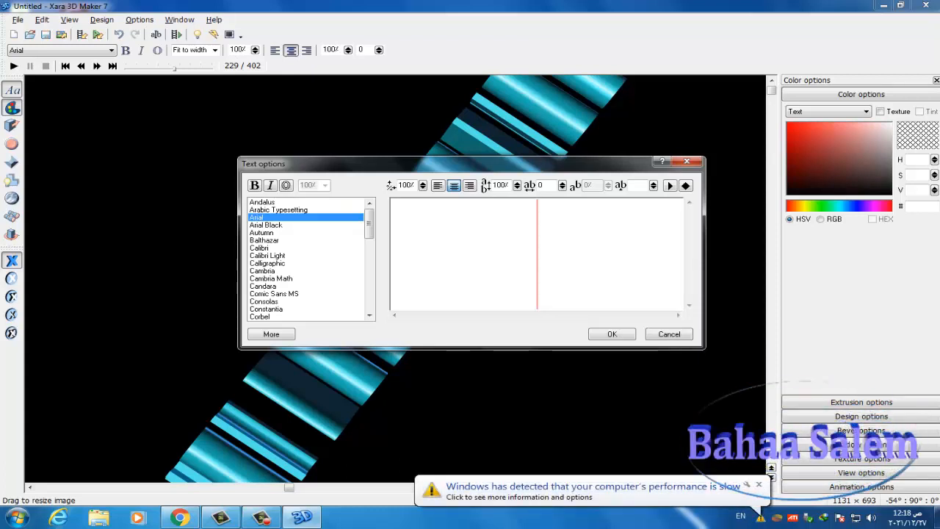
{"action": "type", "text": "ba"}
{"action": "key", "text": "BackSpace"}
{"action": "key", "text": "BackSpace"}
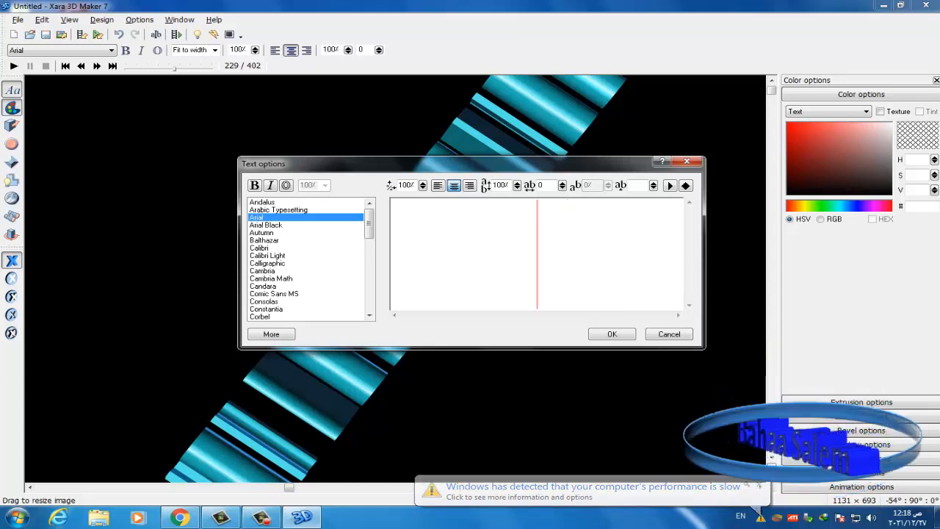
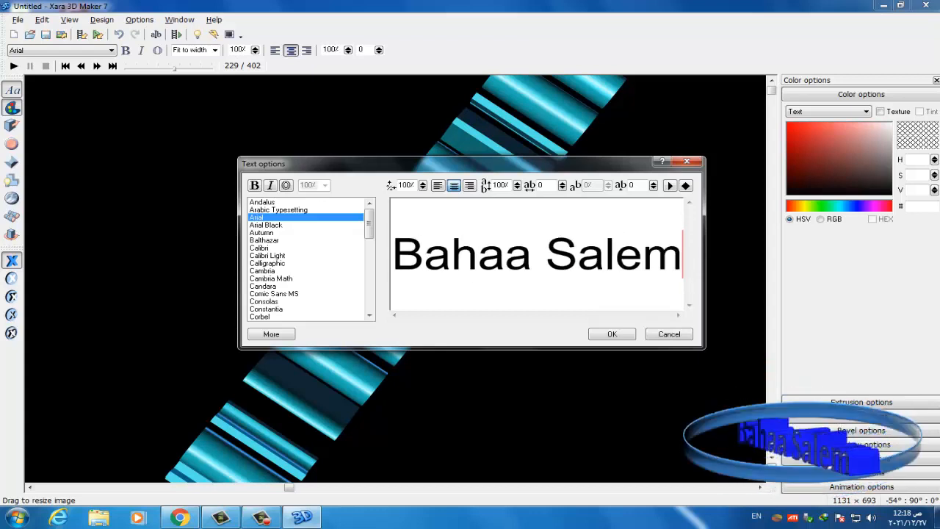
{"action": "key", "text": "ctrl+a"}
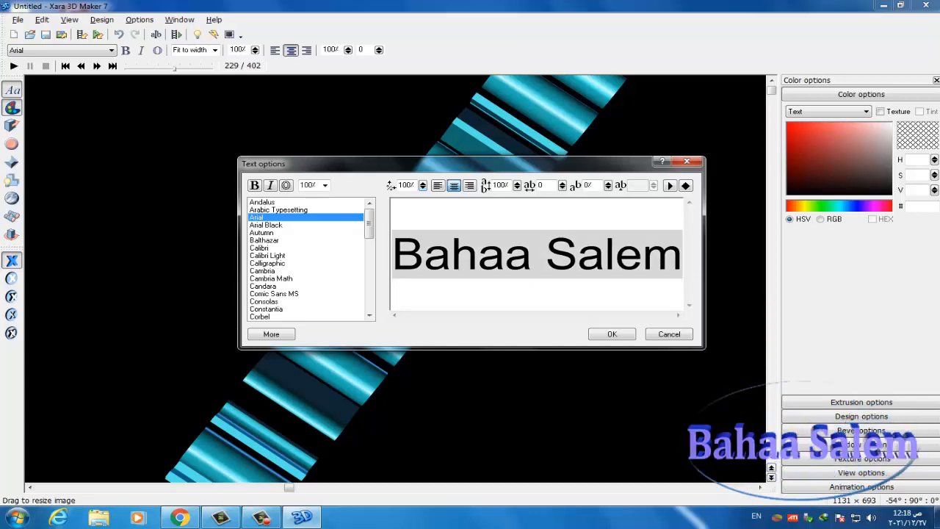
- Set letter size to 91%, line spacing to 0% and letter spacing to -25
{"action": "left_click", "coordinate": [423, 186]}
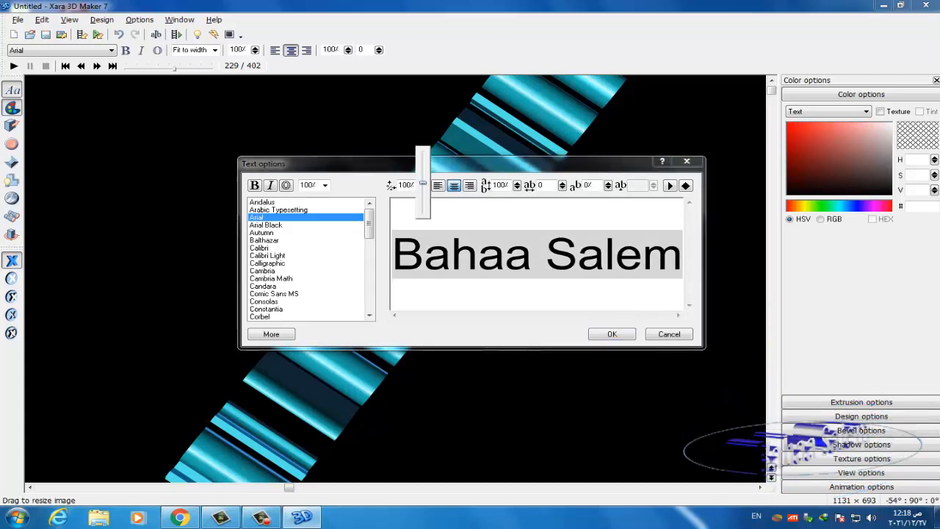
{"action": "mouse_move", "coordinate": [422, 184]}
{"action": "left_mouse_down"}
{"action": "mouse_move", "coordinate": [422, 200]}
{"action": "mouse_move", "coordinate": [422, 165]}
{"action": "mouse_move", "coordinate": [422, 214]}
{"action": "mouse_move", "coordinate": [422, 189]}
{"action": "left_mouse_up"}
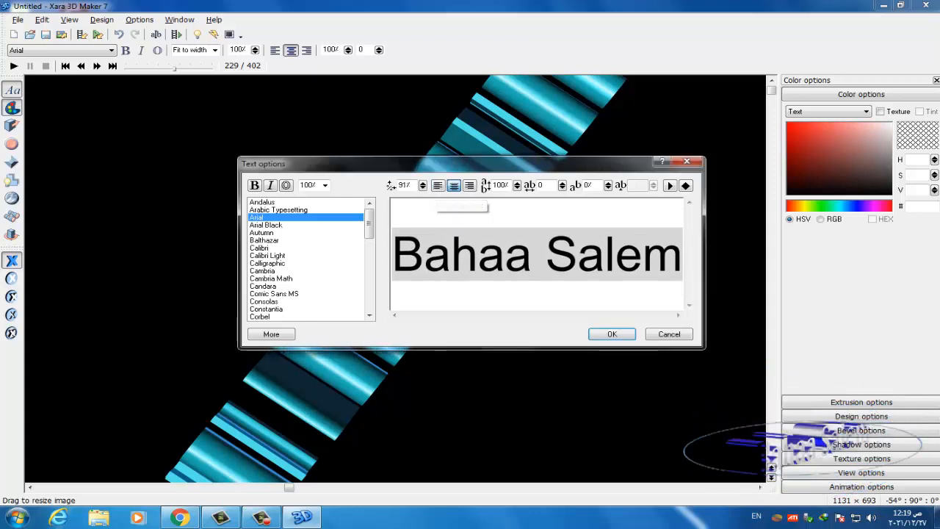
{"action": "left_click", "coordinate": [517, 185]}
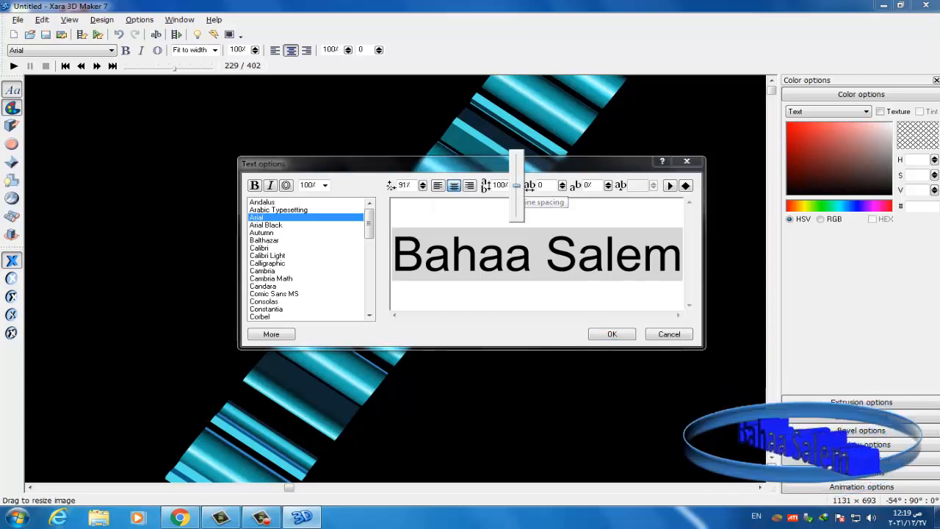
{"action": "left_click_drag", "start_coordinate": [517, 185], "coordinate": [516, 215]}
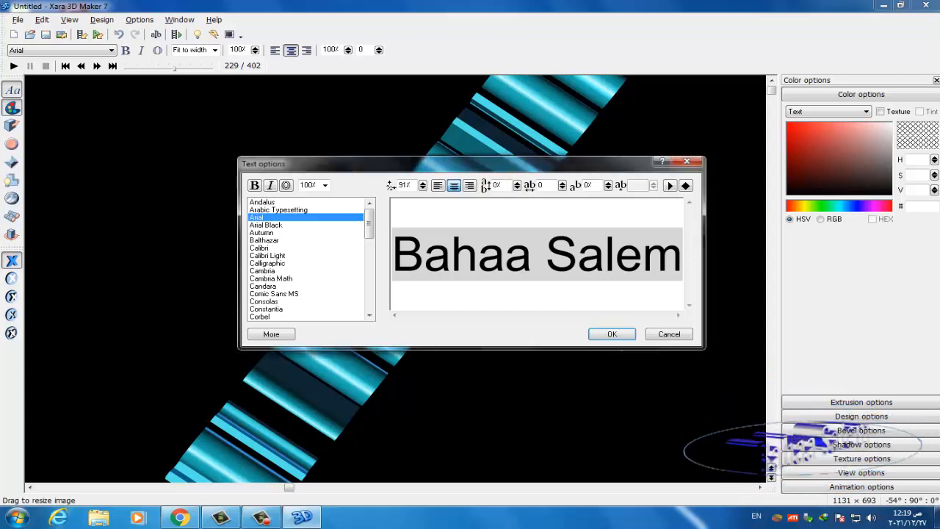
{"action": "left_click_drag", "start_coordinate": [562, 185], "coordinate": [607, 212]}
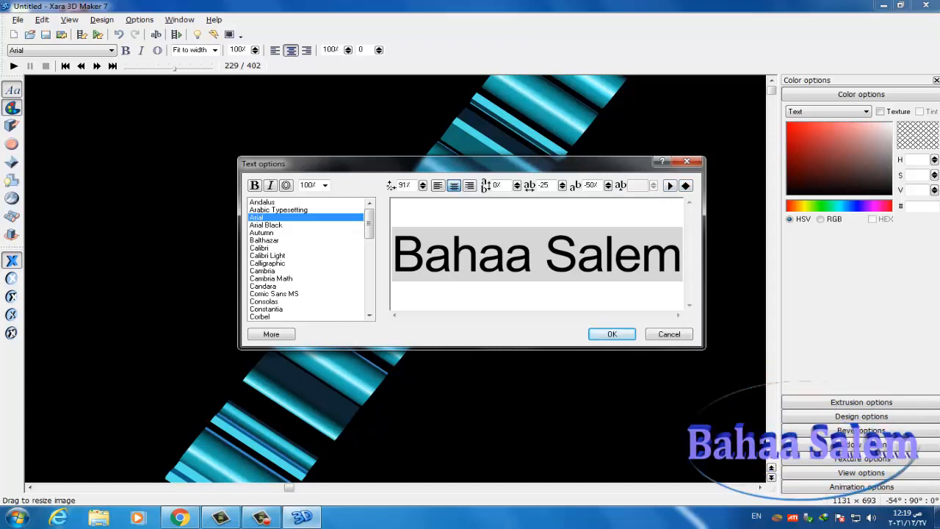
- Set the title font to bold Cambria and confirm the Text options with OK
{"action": "left_click", "coordinate": [266, 225]}
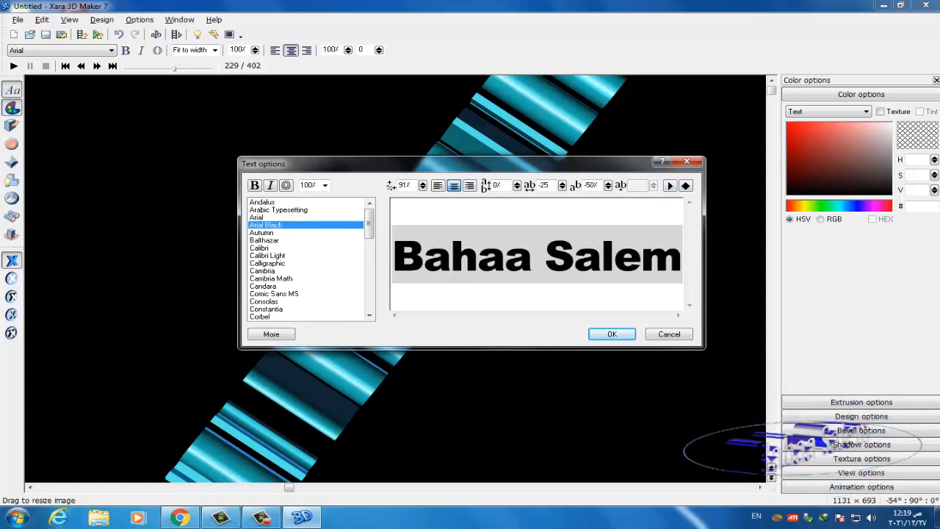
{"action": "key", "text": "Down"}
{"action": "key", "text": "Down"}
{"action": "key", "text": "Down"}
{"action": "key", "text": "Down"}
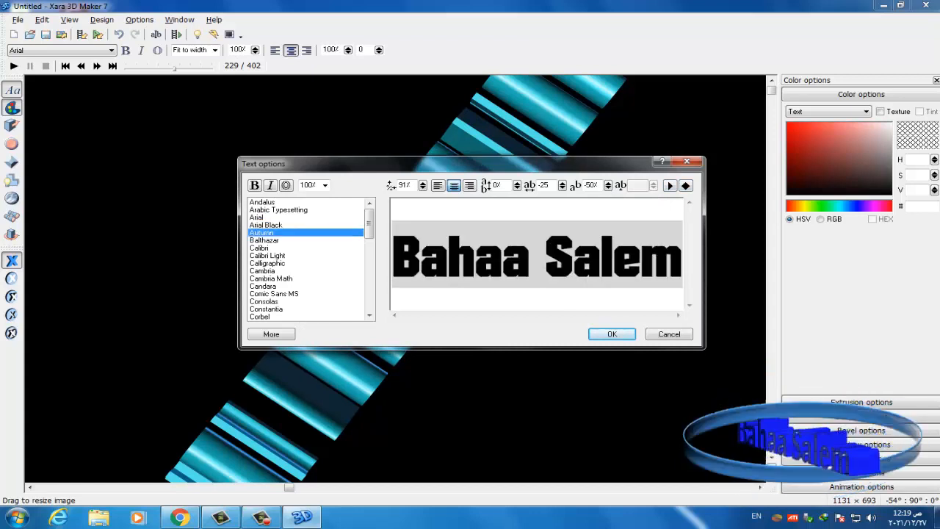
{"action": "key", "text": "Down"}
{"action": "key", "text": "Down"}
{"action": "key", "text": "Down"}
{"action": "key", "text": "Up"}
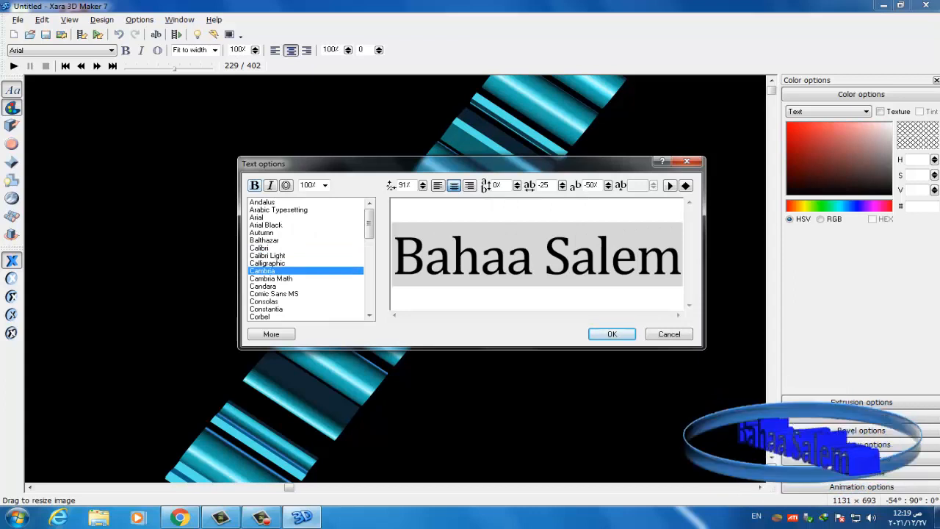
{"action": "left_click", "coordinate": [255, 185]}
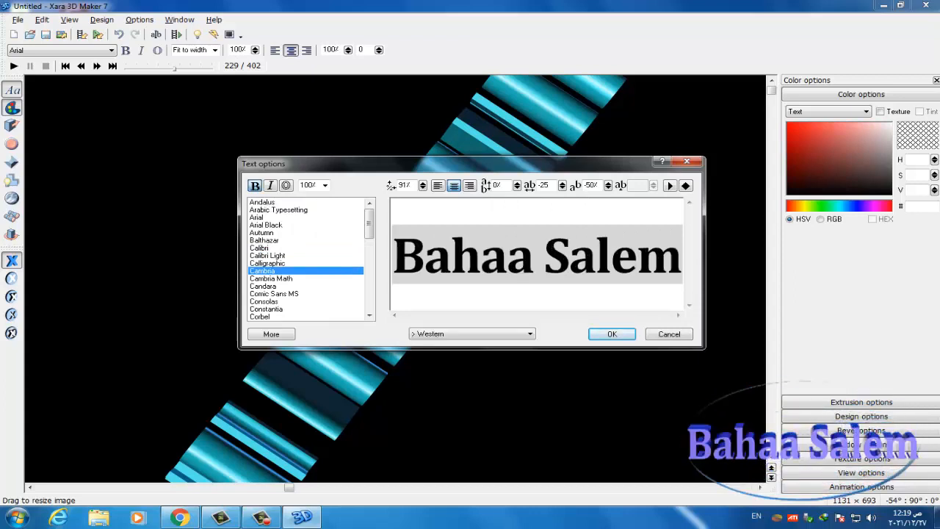
{"action": "left_click", "coordinate": [270, 185]}
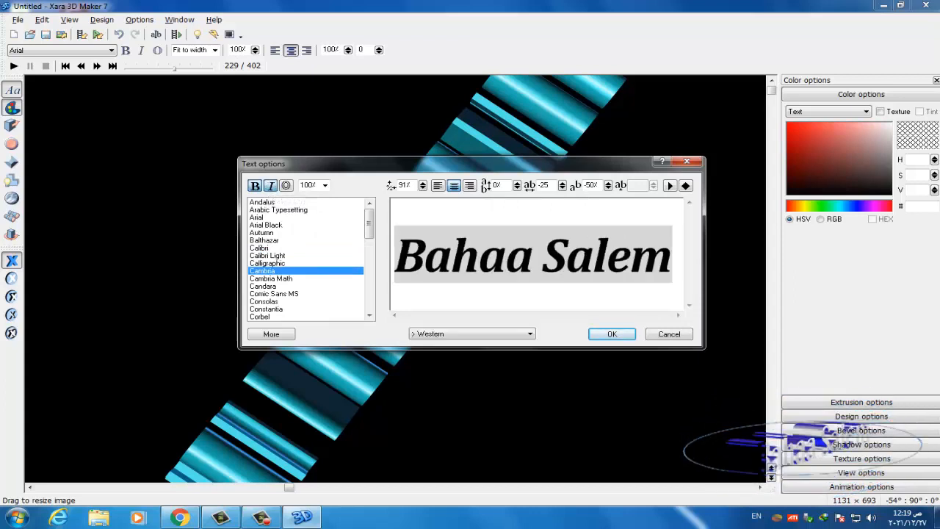
{"action": "left_click", "coordinate": [271, 185]}
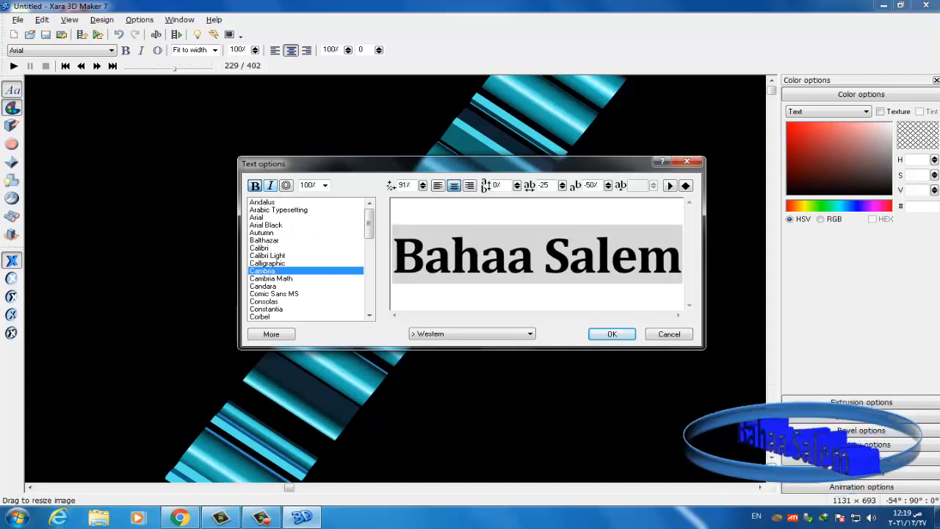
{"action": "left_click", "coordinate": [286, 185]}
{"action": "left_click", "coordinate": [611, 333]}
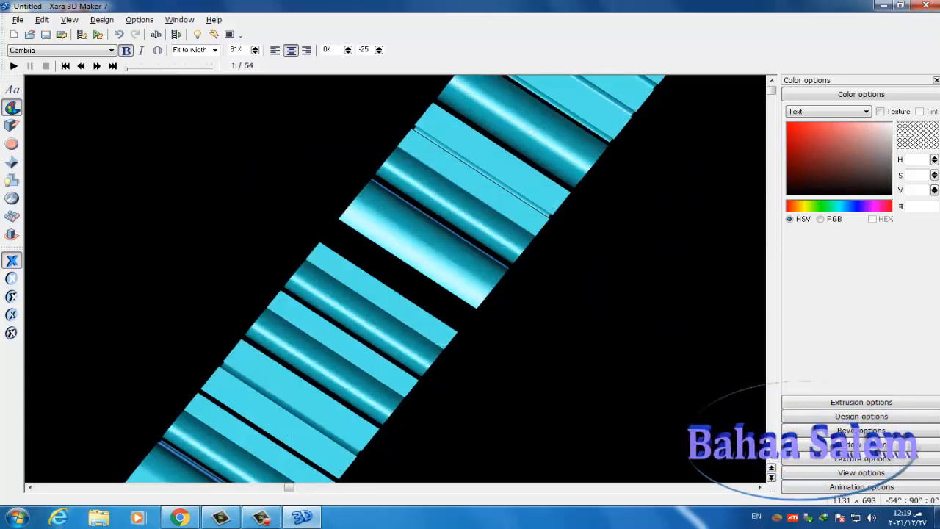
- Rotate the 3D title back so it faces the front
{"action": "left_click_drag", "start_coordinate": [400, 257], "coordinate": [503, 423]}
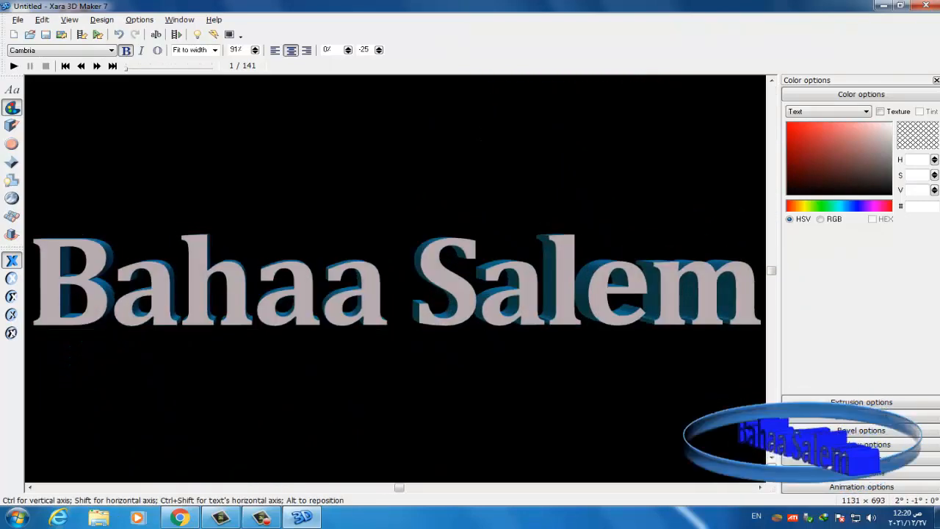
{"action": "left_click_drag", "start_coordinate": [367, 294], "coordinate": [573, 385]}
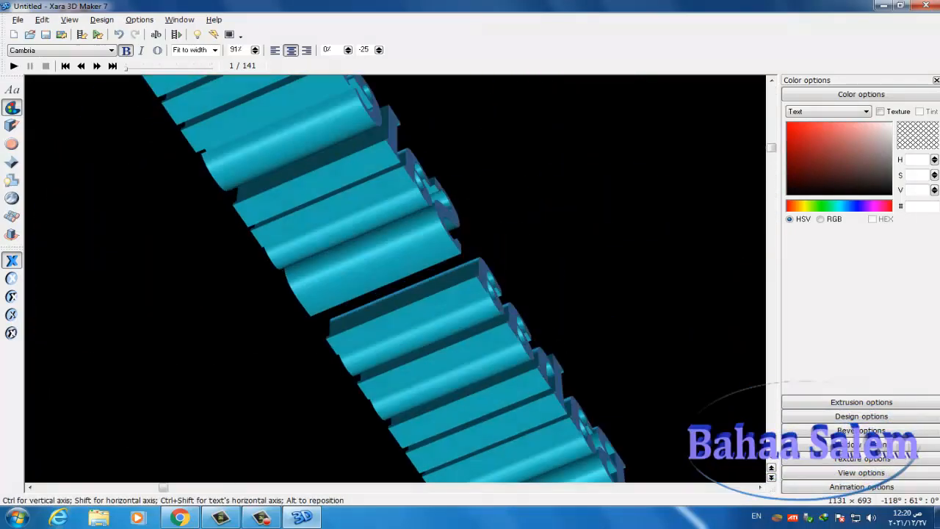
{"action": "left_click_drag", "start_coordinate": [250, 206], "coordinate": [422, 290]}
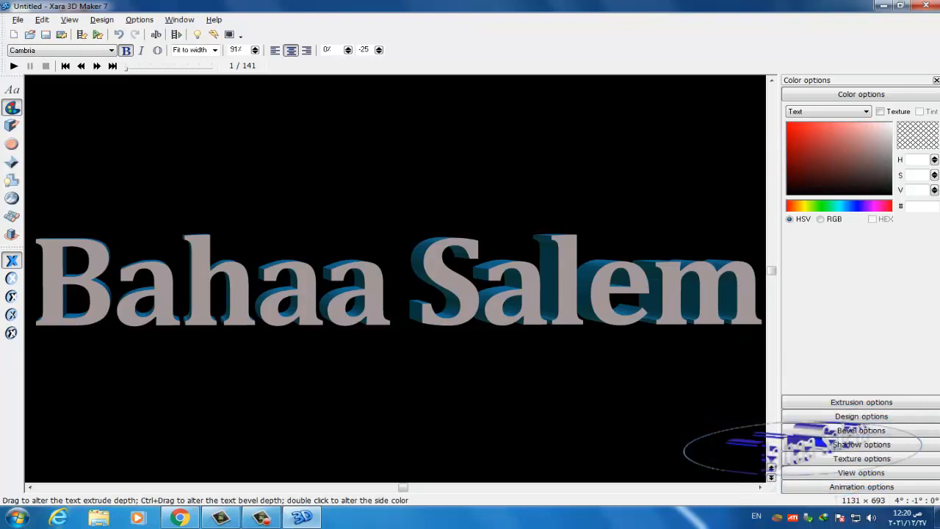
- Settle the extrusion at a shallow depth and spin the title about its vertical axis
{"action": "mouse_move", "coordinate": [624, 292]}
{"action": "left_mouse_down"}
{"action": "mouse_move", "coordinate": [586, 292]}
{"action": "mouse_move", "coordinate": [614, 292]}
{"action": "left_mouse_up"}
{"action": "left_click_drag", "start_coordinate": [558, 367], "coordinate": [492, 364]}
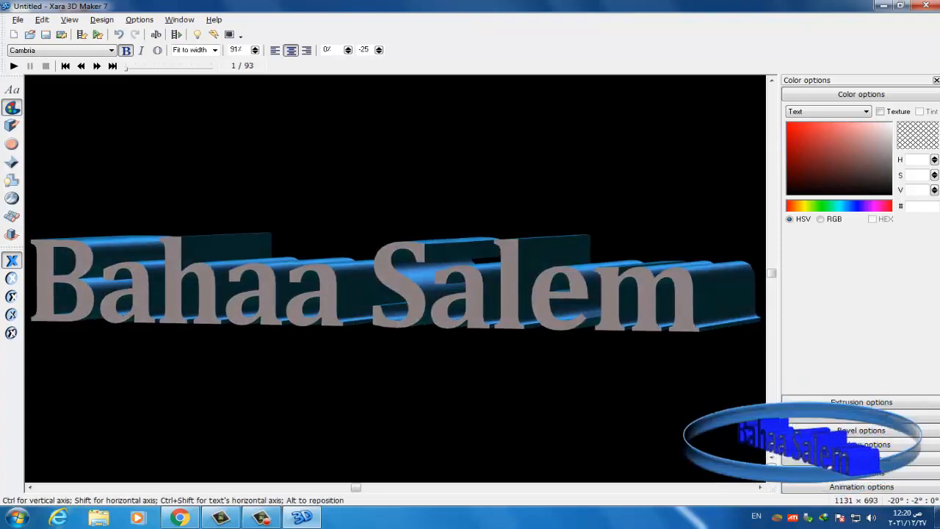
{"action": "left_click_drag", "start_coordinate": [712, 295], "coordinate": [733, 295]}
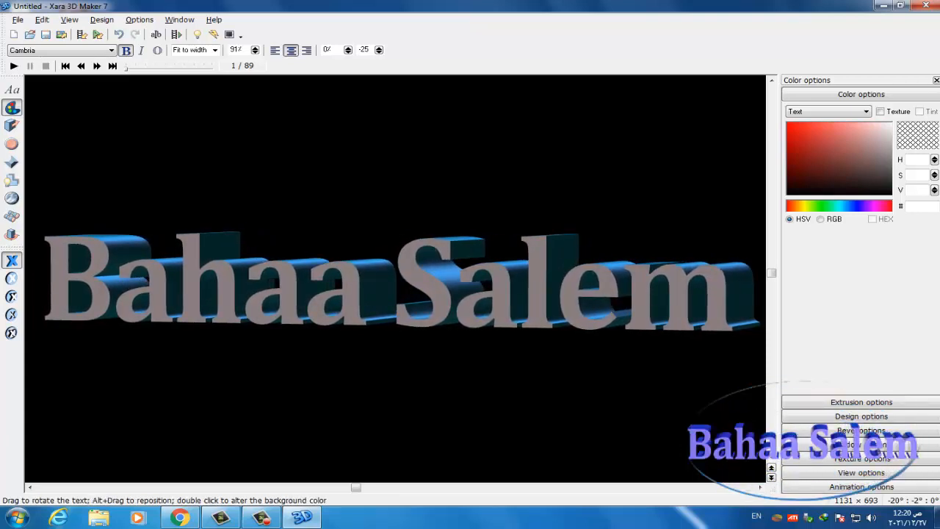
{"action": "left_click_drag", "start_coordinate": [437, 293], "coordinate": [492, 294]}
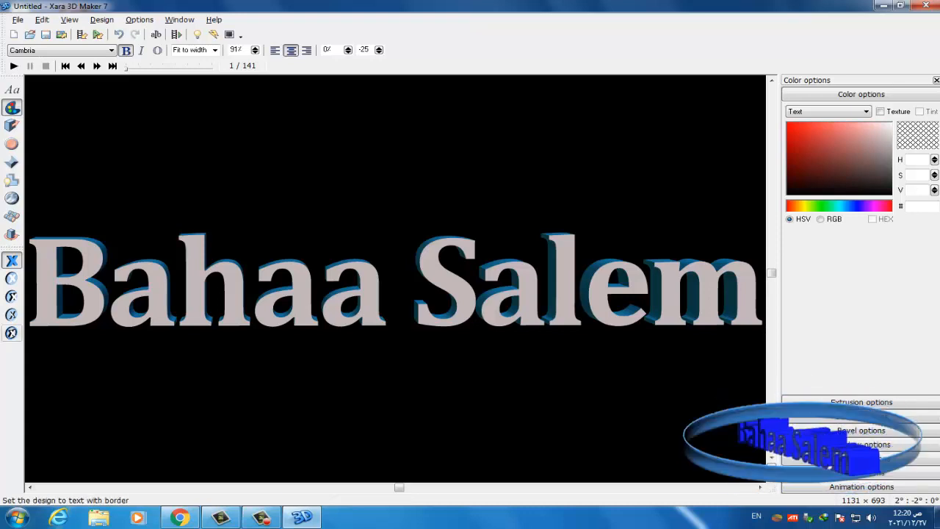
{"action": "left_click", "coordinate": [11, 315]}
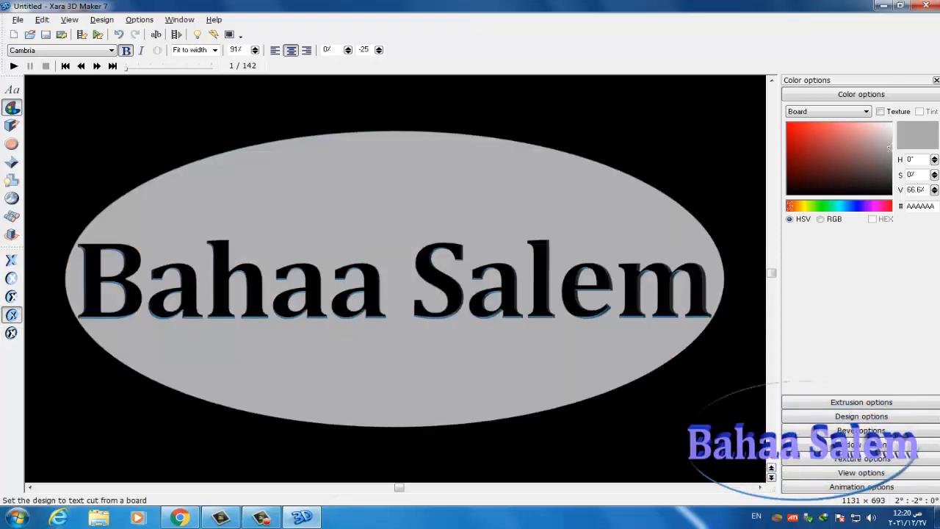
{"action": "left_click", "coordinate": [11, 296]}
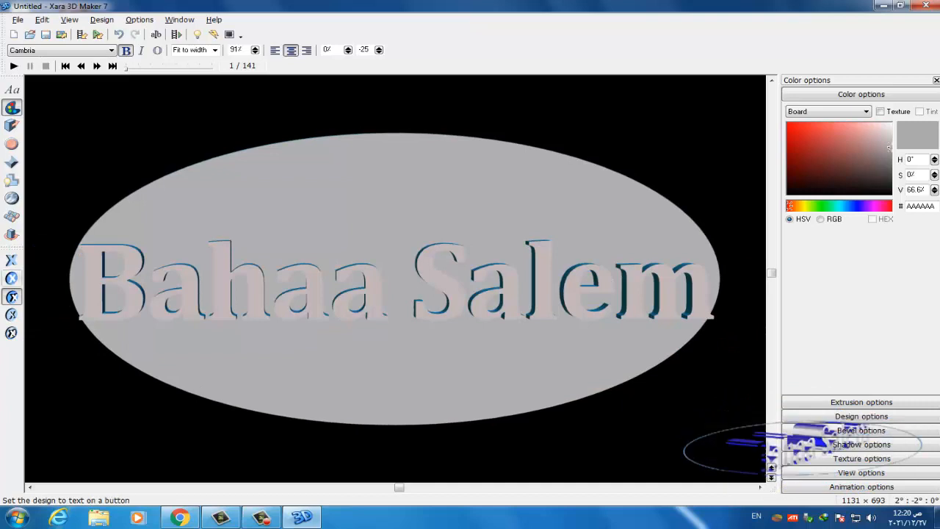
{"action": "left_click", "coordinate": [11, 260]}
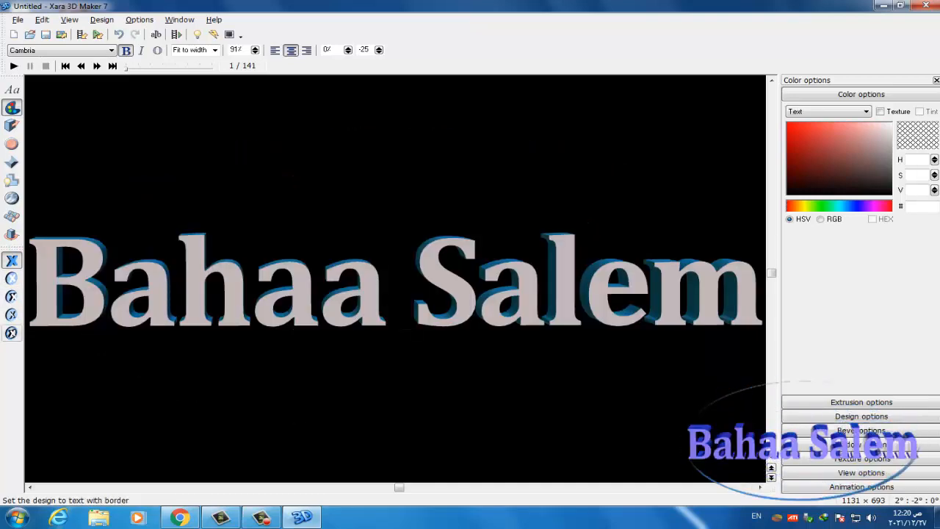
{"action": "left_click", "coordinate": [11, 333]}
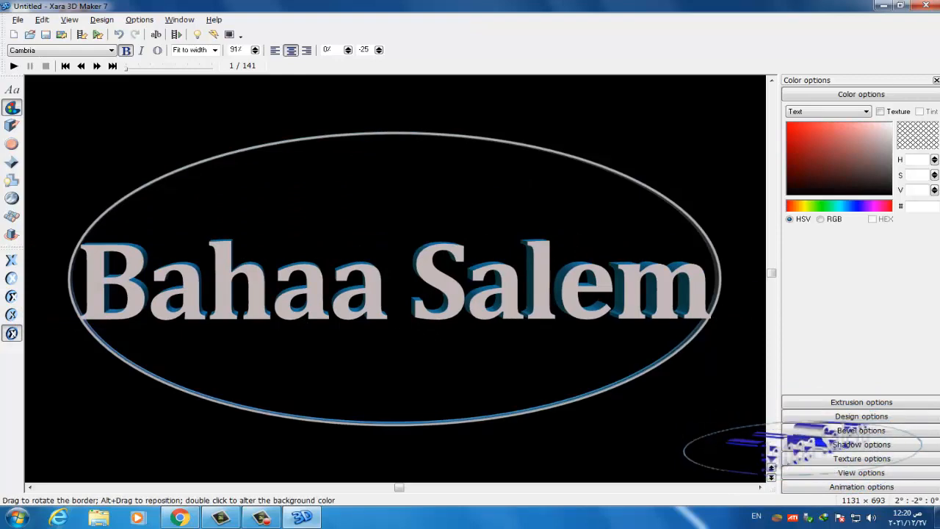
- Tilt the view, deepen the oval border ring's extrusion, and turn the title back to front
{"action": "left_click_drag", "start_coordinate": [411, 257], "coordinate": [338, 333]}
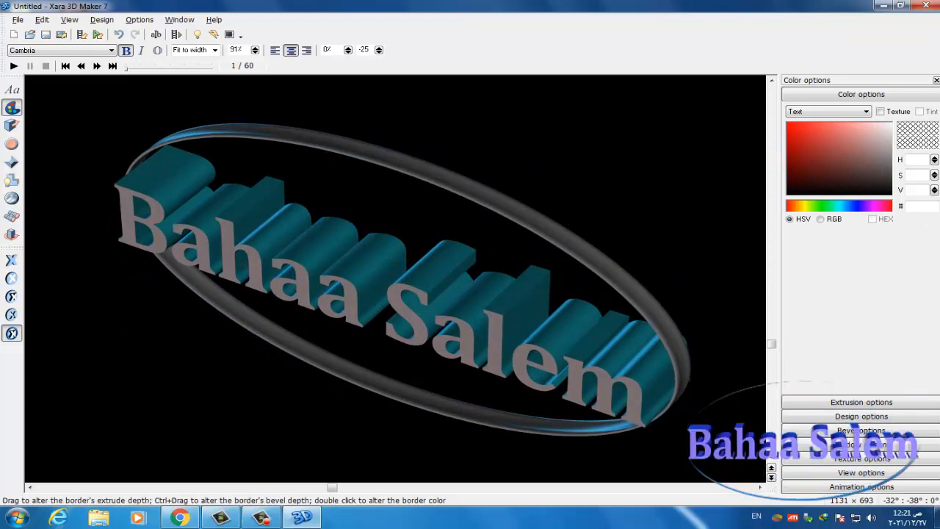
{"action": "mouse_move", "coordinate": [332, 365]}
{"action": "left_mouse_down"}
{"action": "mouse_move", "coordinate": [312, 393]}
{"action": "mouse_move", "coordinate": [328, 373]}
{"action": "left_mouse_up"}
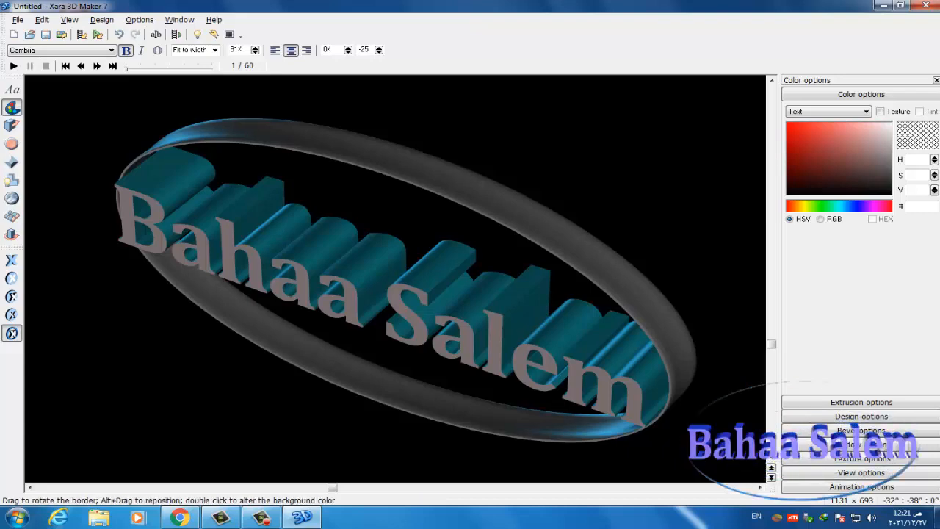
{"action": "left_click_drag", "start_coordinate": [329, 371], "coordinate": [421, 298]}
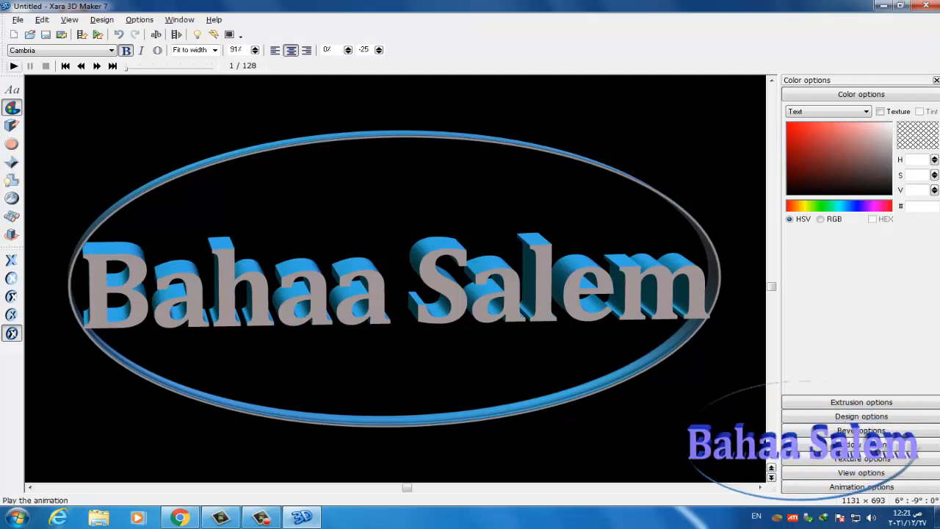
- Play and stop the animation preview, then bring up the Animation options
{"action": "left_click", "coordinate": [14, 66]}
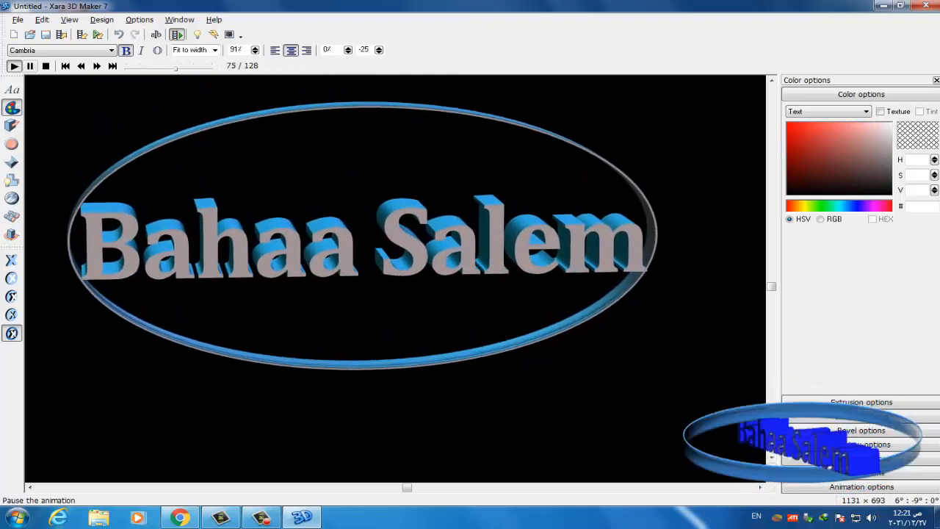
{"action": "left_click", "coordinate": [45, 66]}
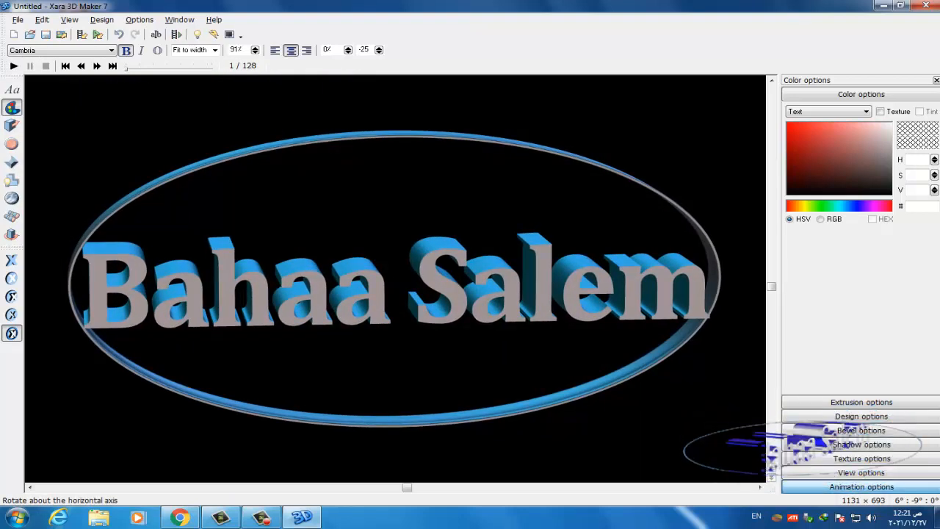
{"action": "left_click", "coordinate": [861, 486]}
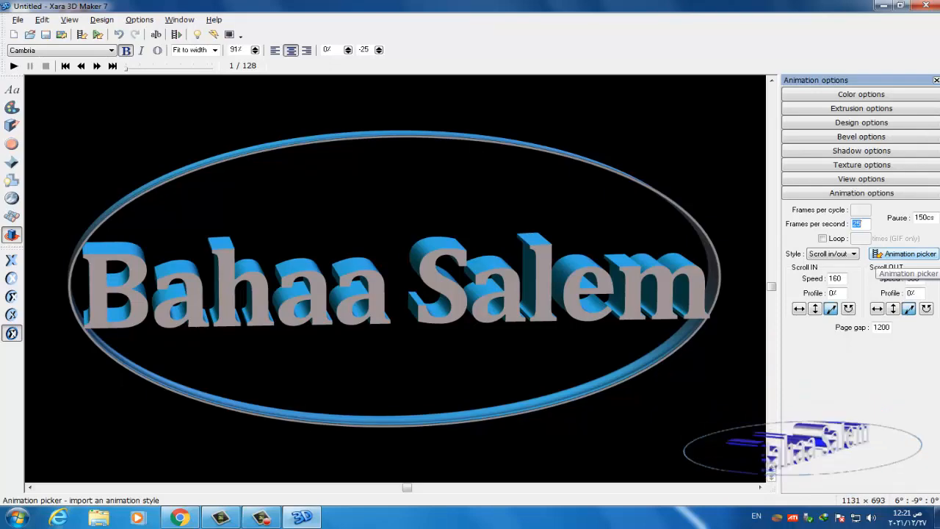
- Browse the preset animations in the picker and apply AlternateLinesRotate1b to the title
{"action": "left_click", "coordinate": [905, 254]}
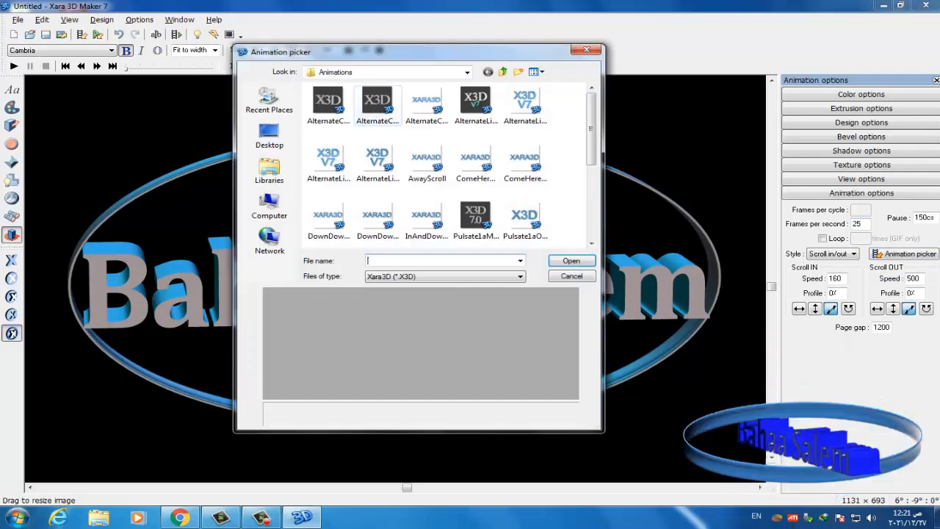
{"action": "left_click", "coordinate": [329, 104]}
{"action": "left_click_drag", "start_coordinate": [411, 52], "coordinate": [689, 69]}
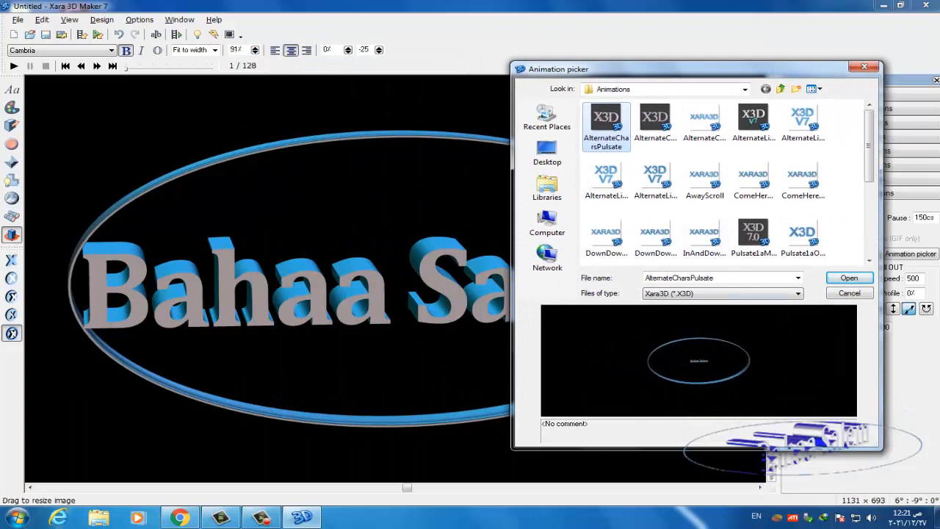
{"action": "left_click", "coordinate": [655, 123]}
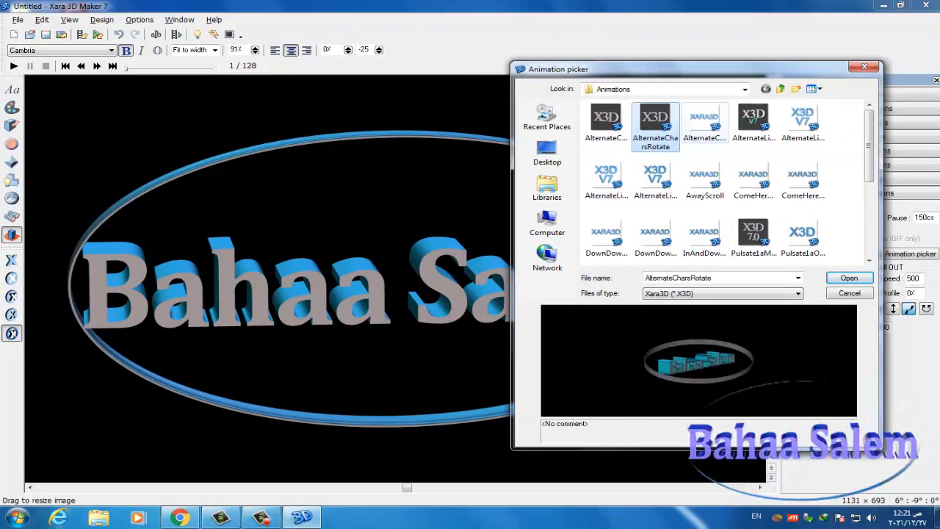
{"action": "left_click", "coordinate": [704, 124]}
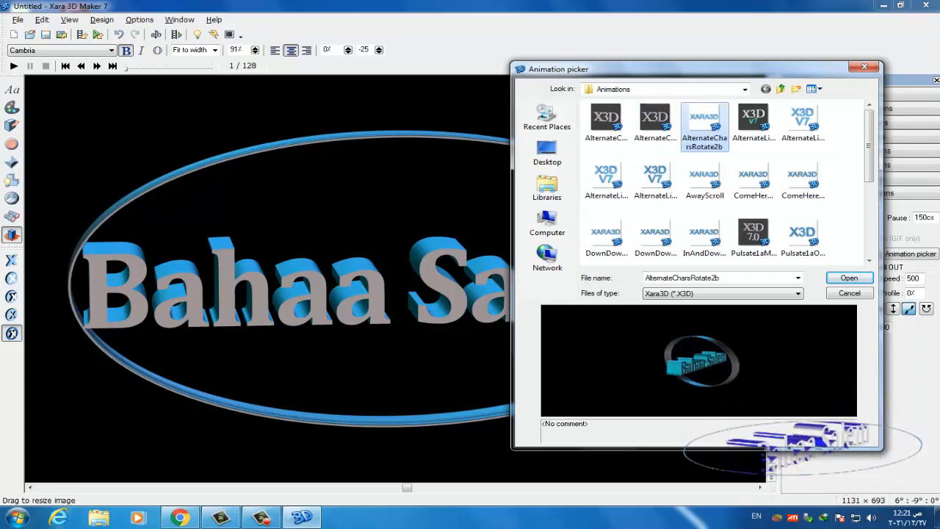
{"action": "left_click", "coordinate": [753, 123]}
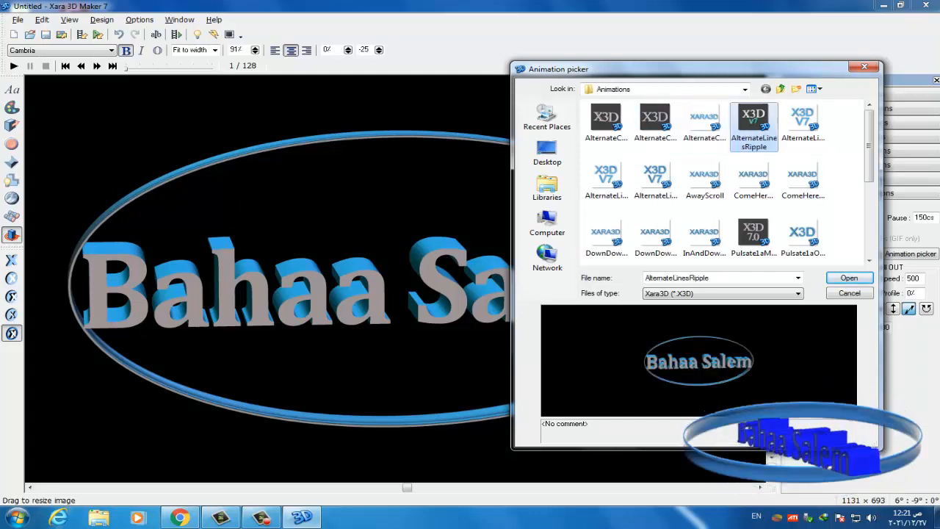
{"action": "left_click", "coordinate": [802, 123]}
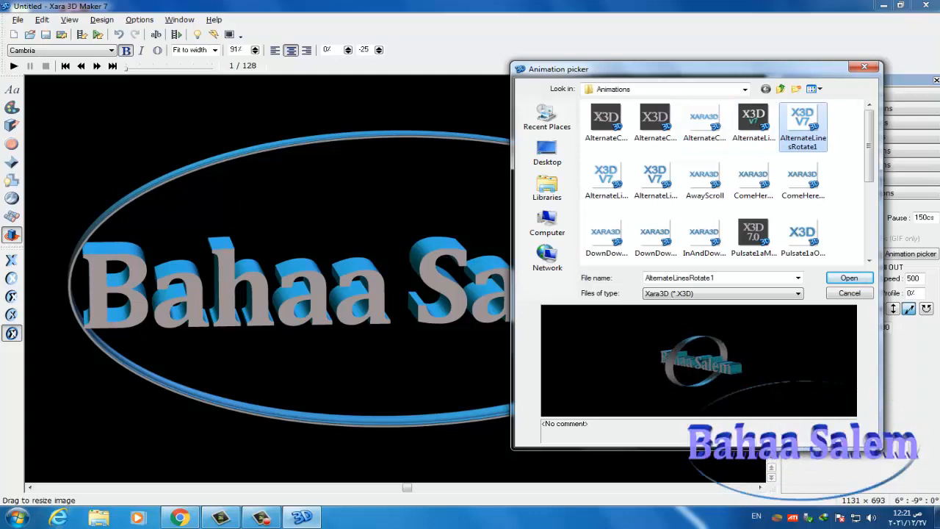
{"action": "left_click", "coordinate": [802, 183]}
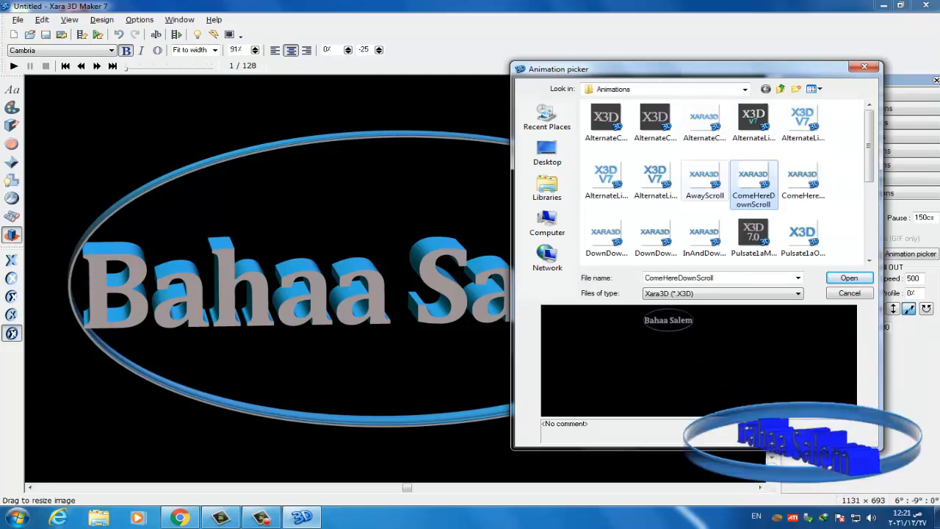
{"action": "left_click", "coordinate": [704, 183]}
{"action": "left_click", "coordinate": [655, 184]}
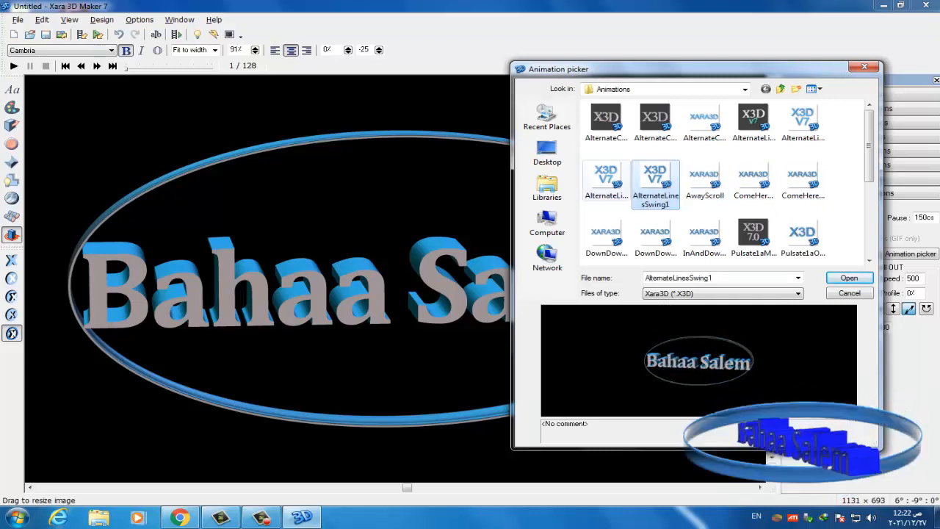
{"action": "left_click", "coordinate": [605, 184]}
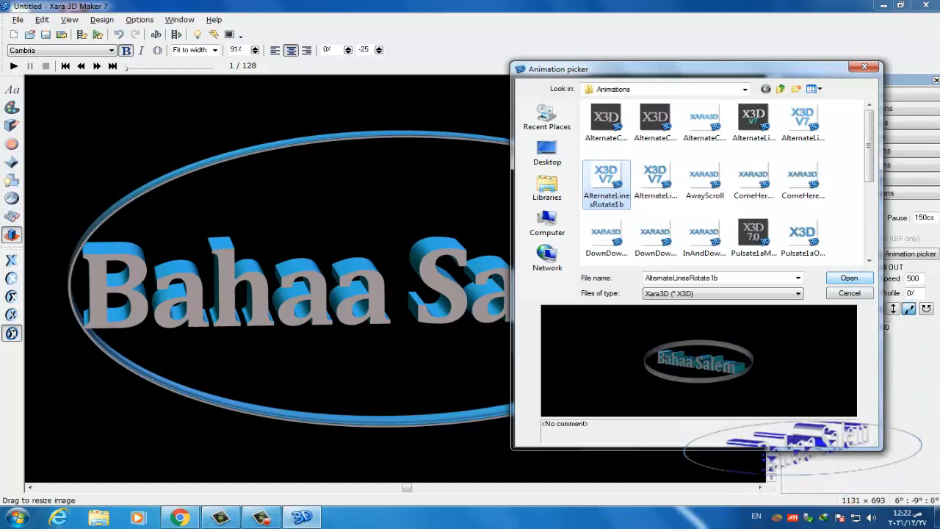
{"action": "left_click", "coordinate": [849, 278]}
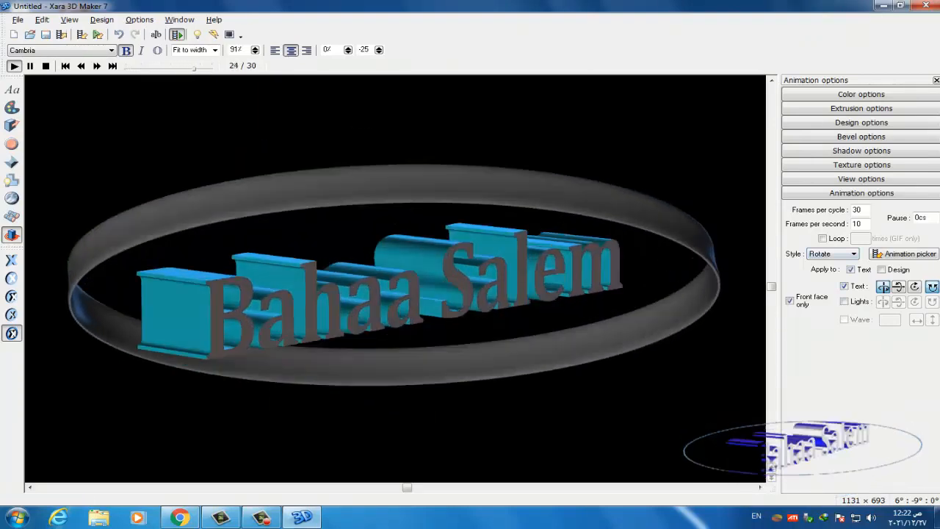
- Tick Lights under Apply to so the lights rotate with the text
{"action": "left_click", "coordinate": [843, 301]}
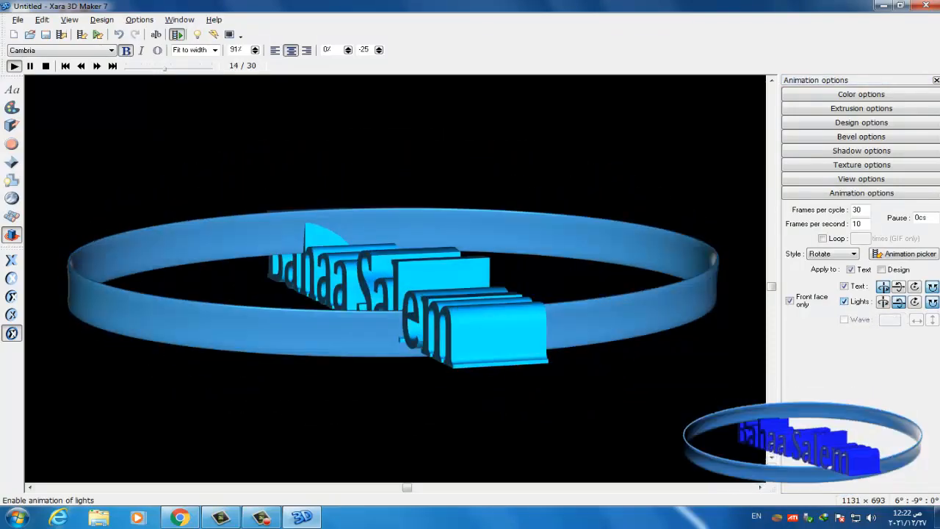
{"action": "left_click", "coordinate": [843, 301]}
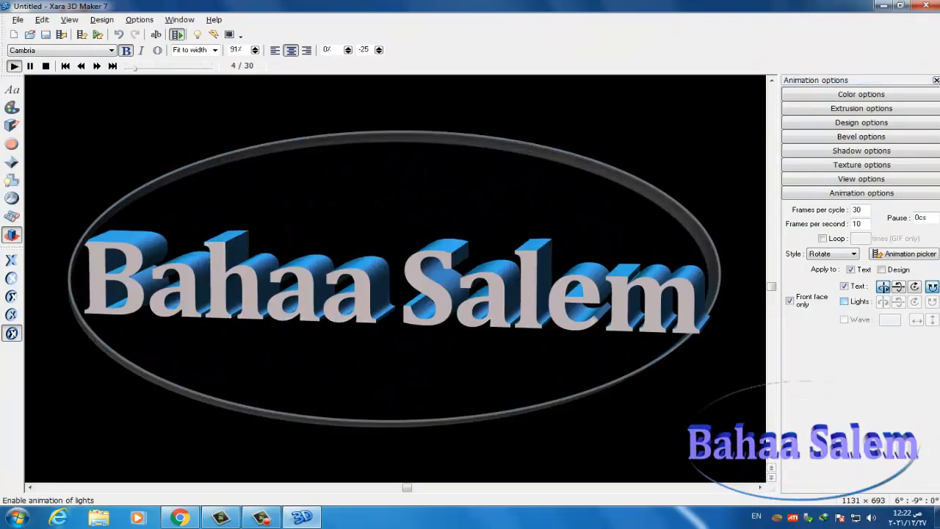
{"action": "left_click", "coordinate": [844, 301]}
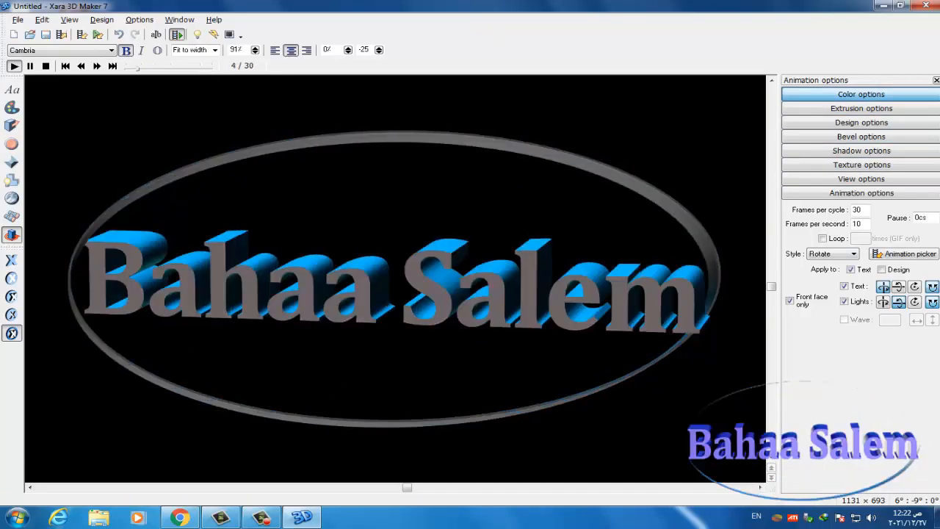
- In Color options, pick Text as the part to recolour
{"action": "left_click", "coordinate": [860, 94]}
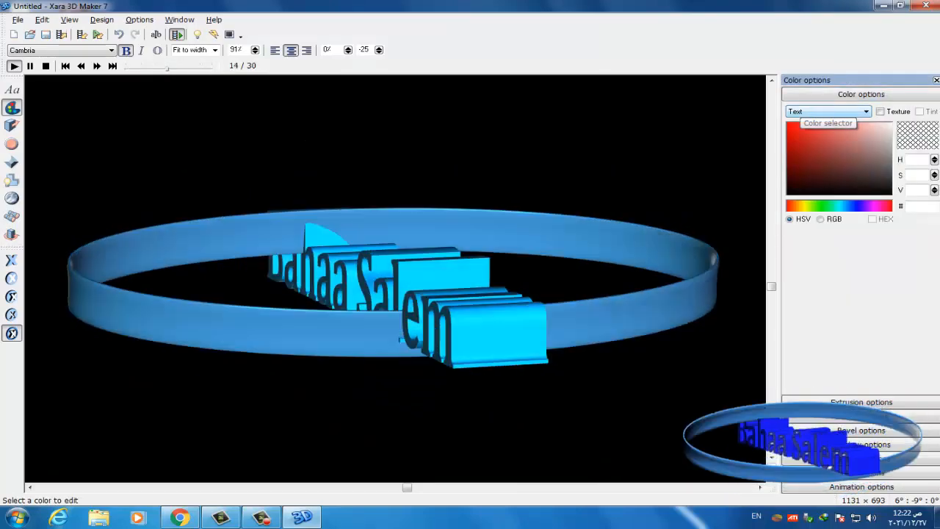
{"action": "left_click", "coordinate": [826, 112]}
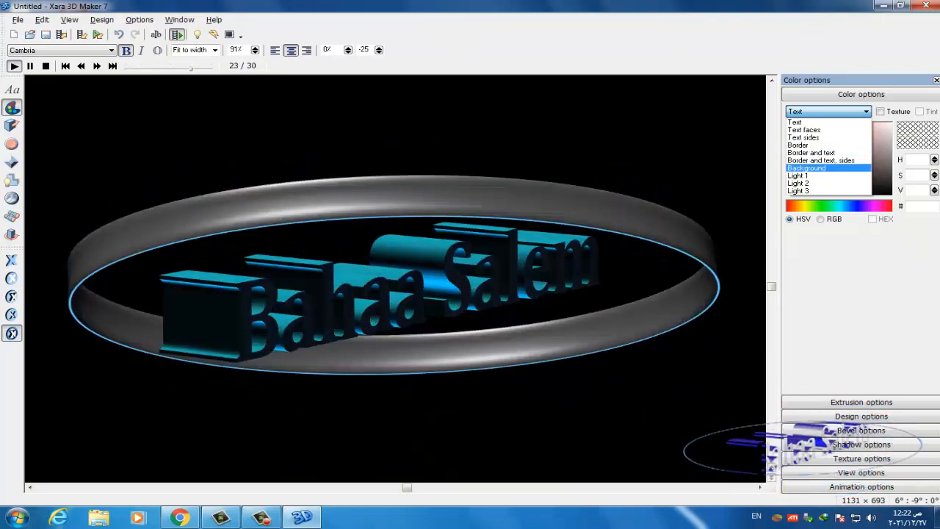
{"action": "left_click", "coordinate": [808, 124]}
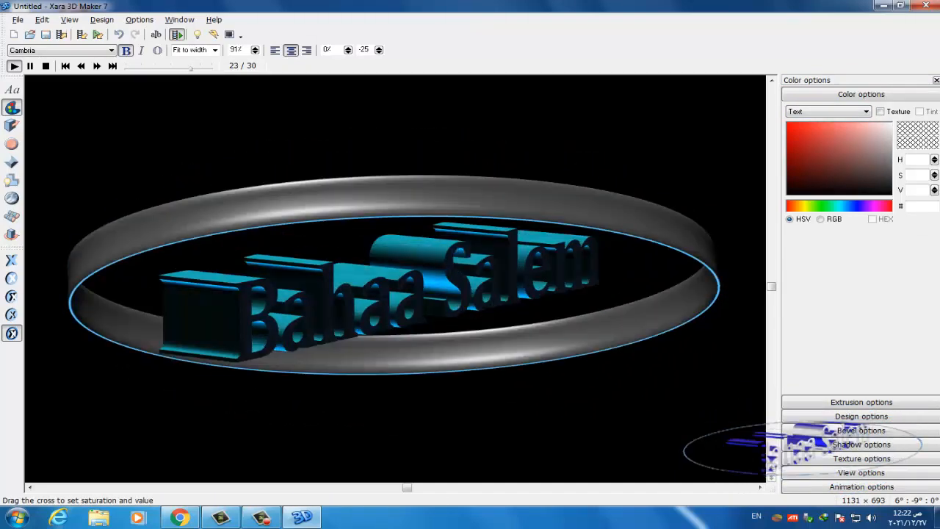
- Colour the title text bright blue (421FEB) and reopen the colourable-parts list
{"action": "left_click", "coordinate": [807, 132]}
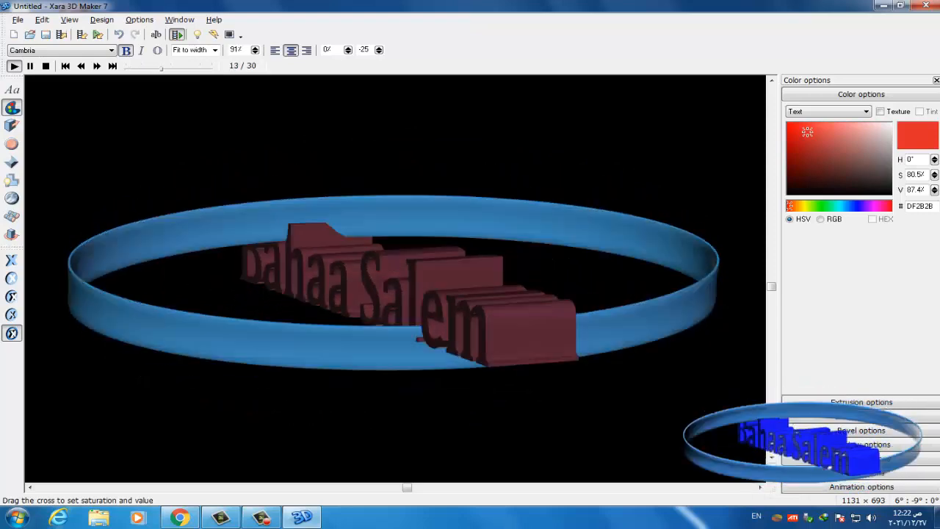
{"action": "left_click_drag", "start_coordinate": [807, 132], "coordinate": [842, 184]}
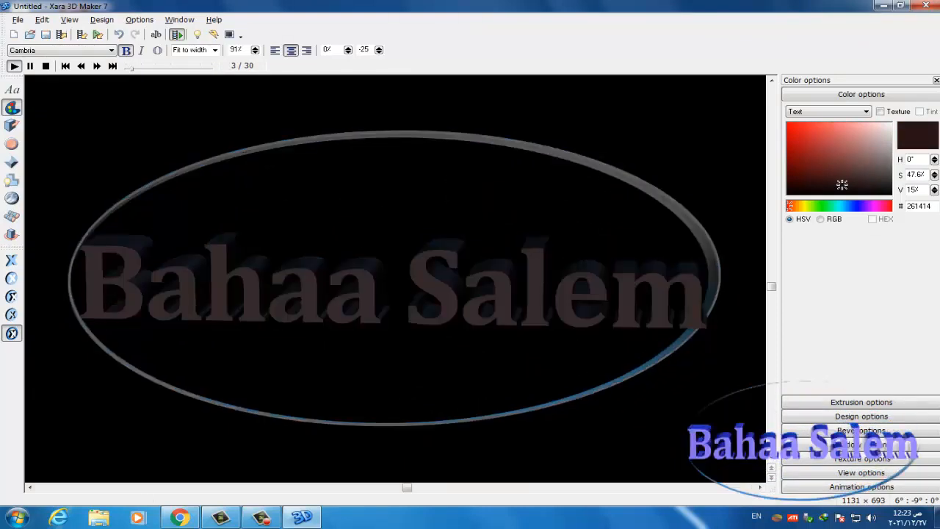
{"action": "left_click", "coordinate": [860, 206]}
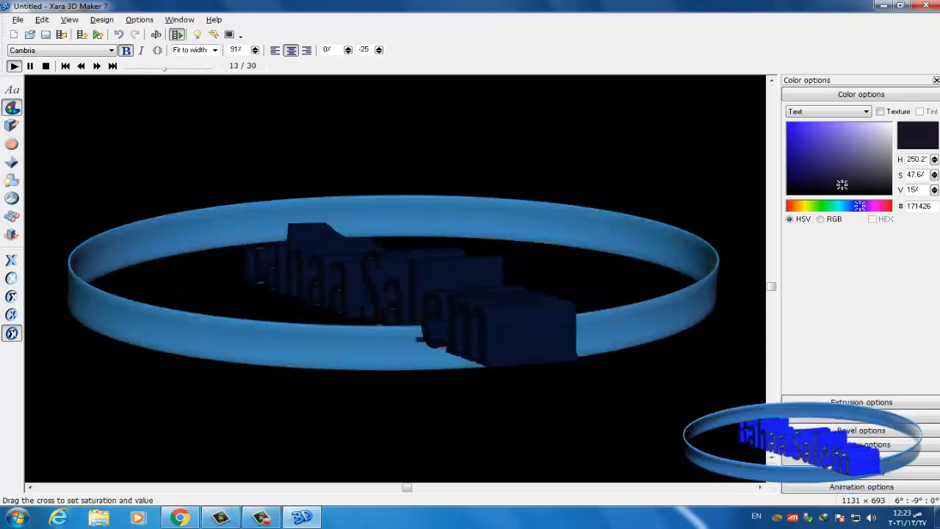
{"action": "left_click_drag", "start_coordinate": [841, 184], "coordinate": [800, 128]}
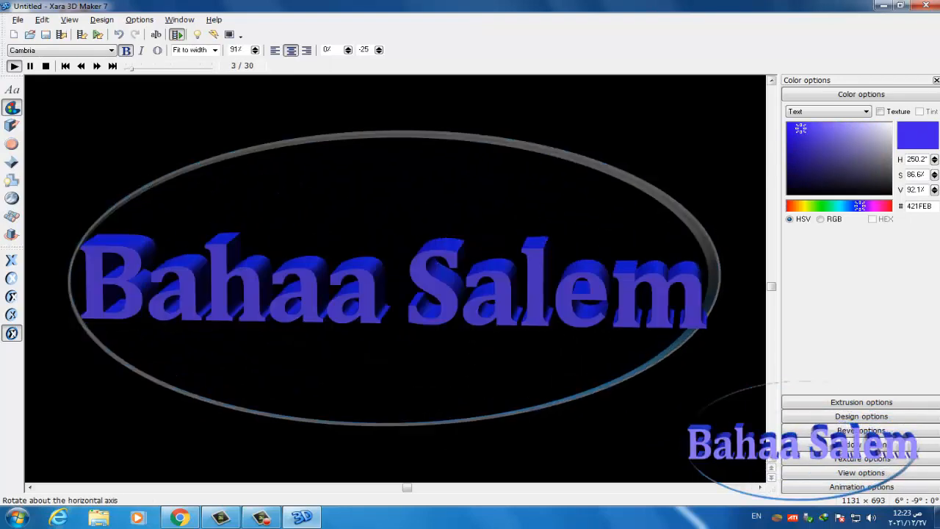
{"action": "left_click", "coordinate": [828, 112]}
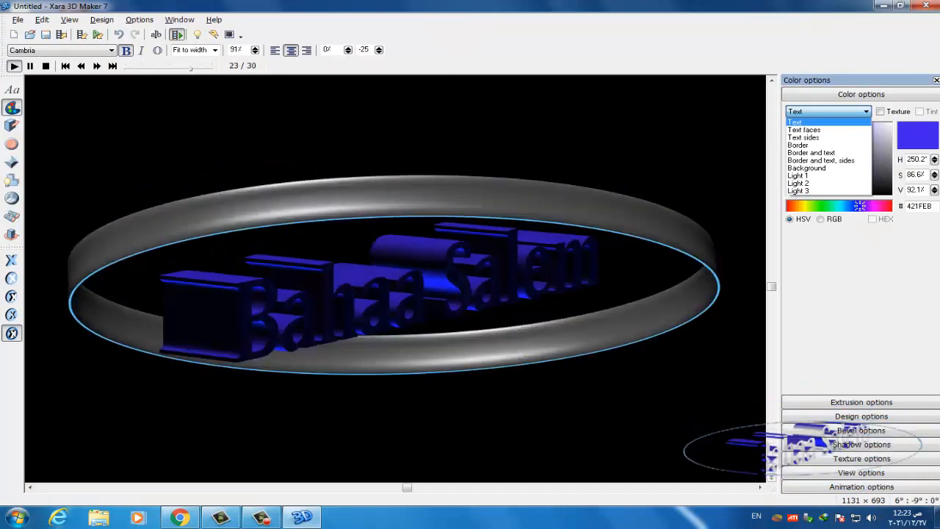
- Choose Border, tint the oval ring pale lavender (E0D6F1), then reopen the parts list
{"action": "left_click", "coordinate": [798, 145]}
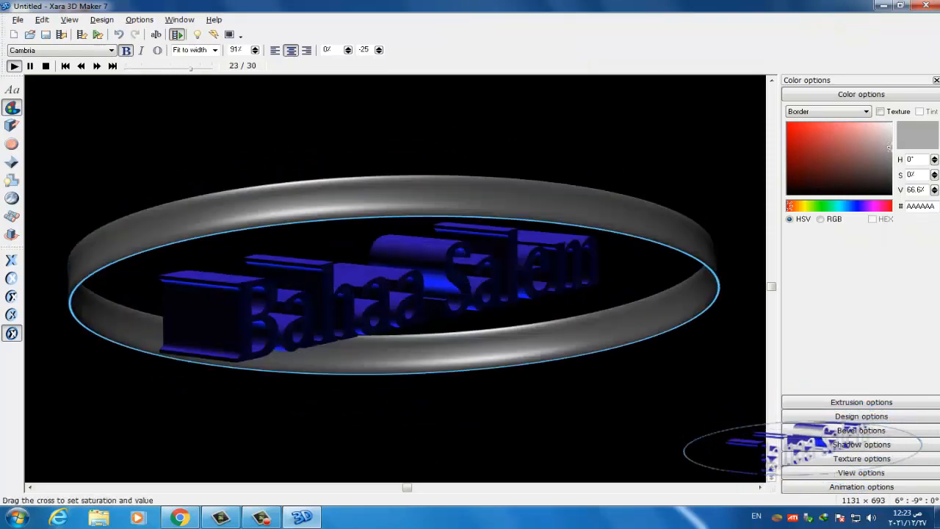
{"action": "left_click", "coordinate": [811, 135]}
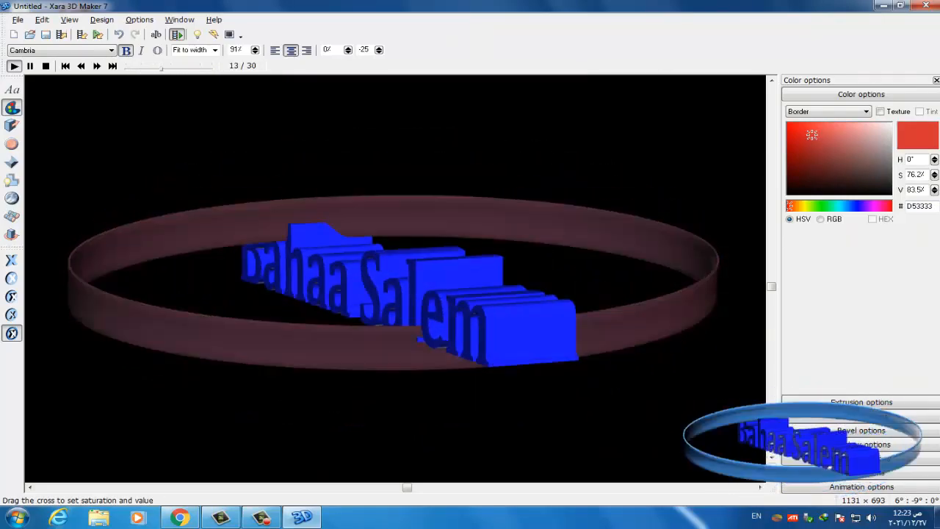
{"action": "left_click", "coordinate": [796, 176]}
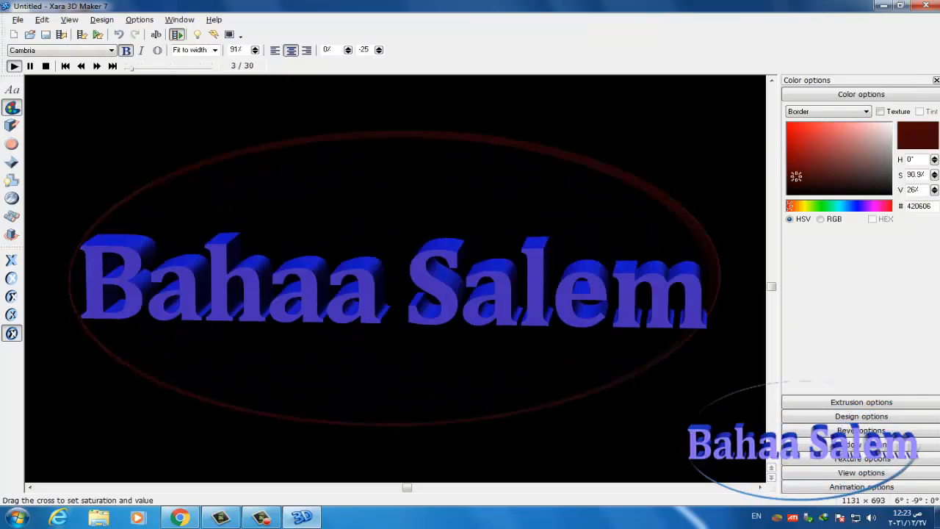
{"action": "left_click", "coordinate": [860, 206]}
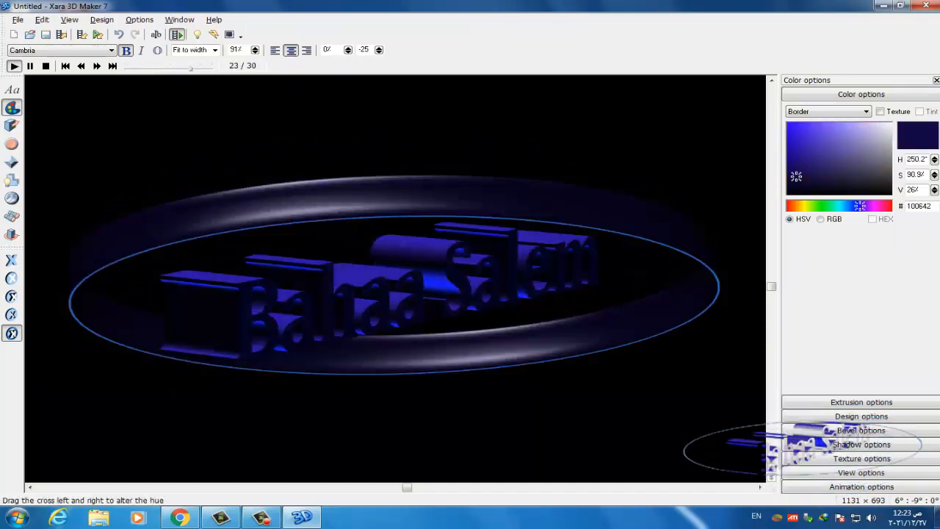
{"action": "mouse_move", "coordinate": [860, 205]}
{"action": "left_mouse_down"}
{"action": "mouse_move", "coordinate": [871, 205]}
{"action": "mouse_move", "coordinate": [863, 205]}
{"action": "left_mouse_up"}
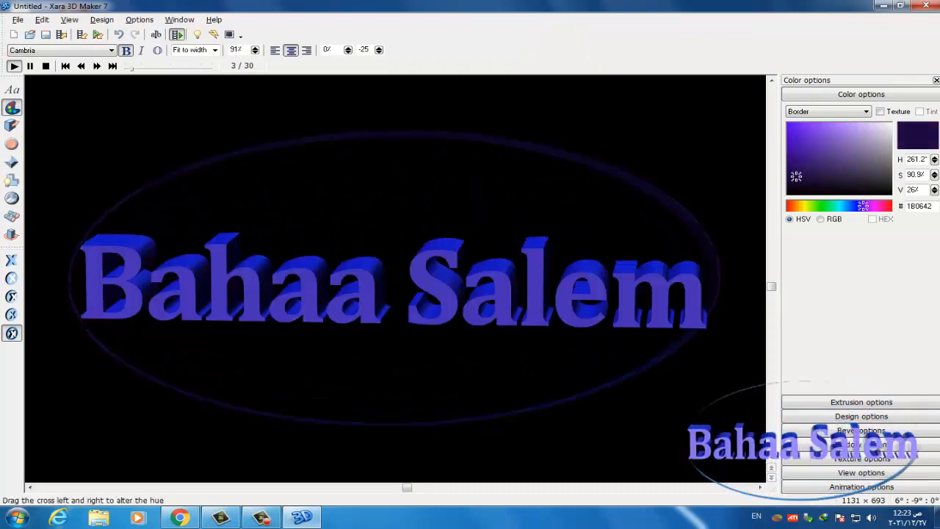
{"action": "left_click_drag", "start_coordinate": [796, 176], "coordinate": [880, 127]}
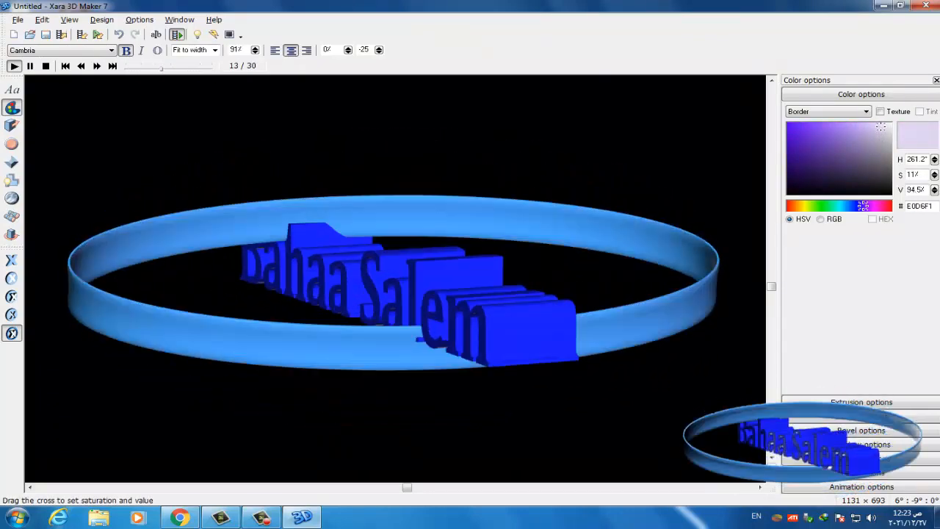
{"action": "left_click", "coordinate": [828, 111]}
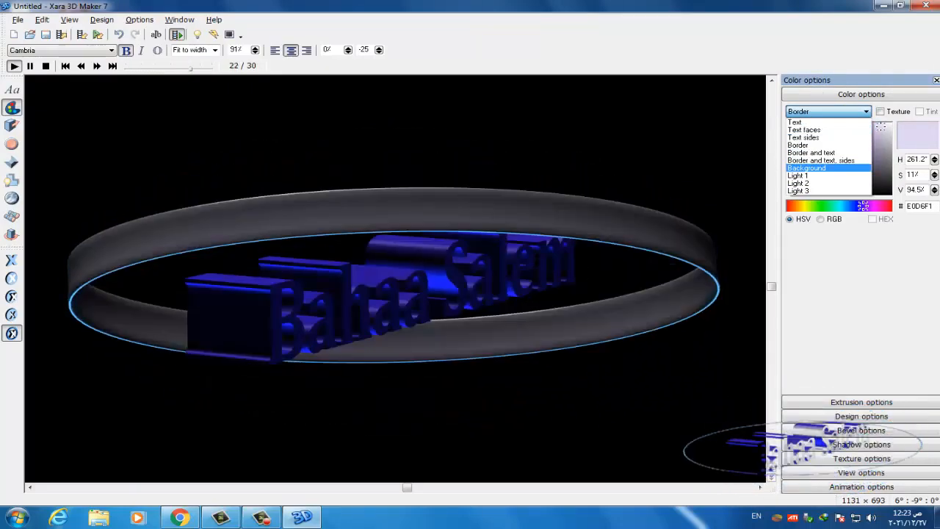
- Select Background and change it from black to pale pink (E5D0D0)
{"action": "left_click", "coordinate": [806, 167]}
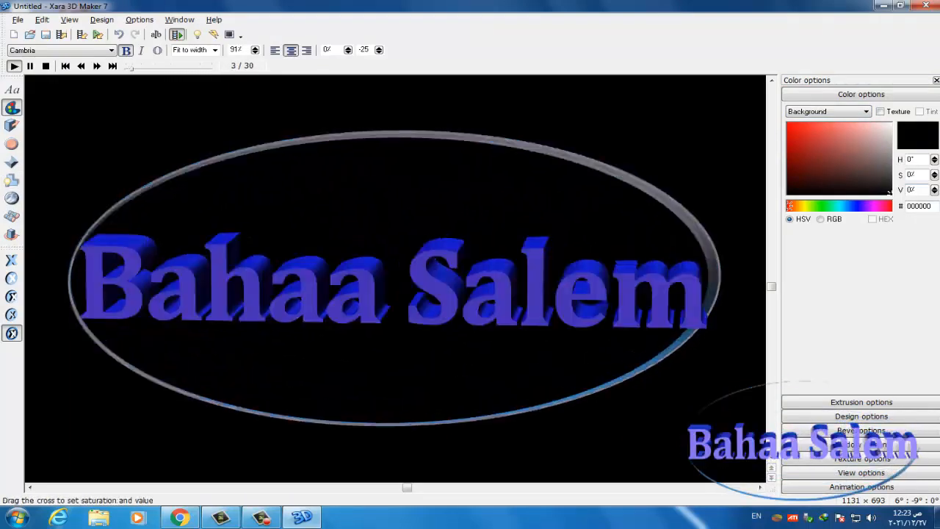
{"action": "left_click", "coordinate": [878, 133]}
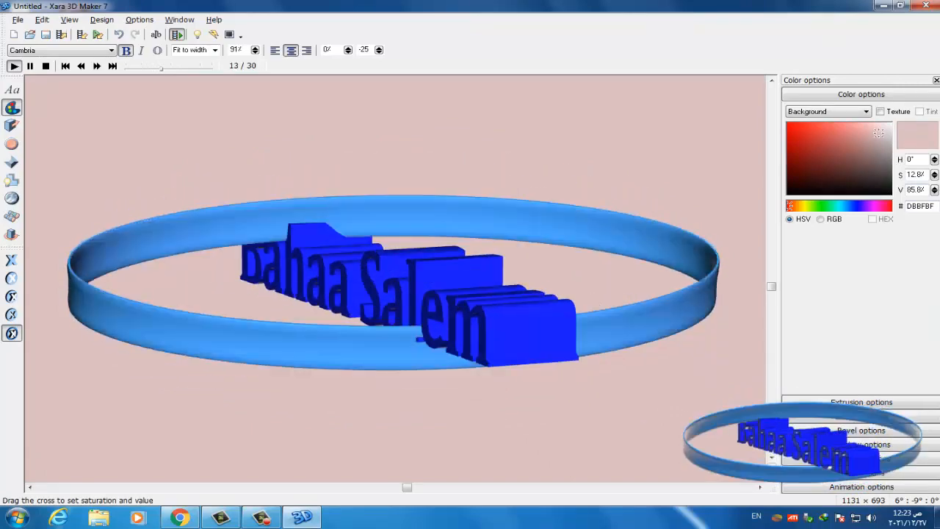
{"action": "left_click_drag", "start_coordinate": [879, 133], "coordinate": [789, 157]}
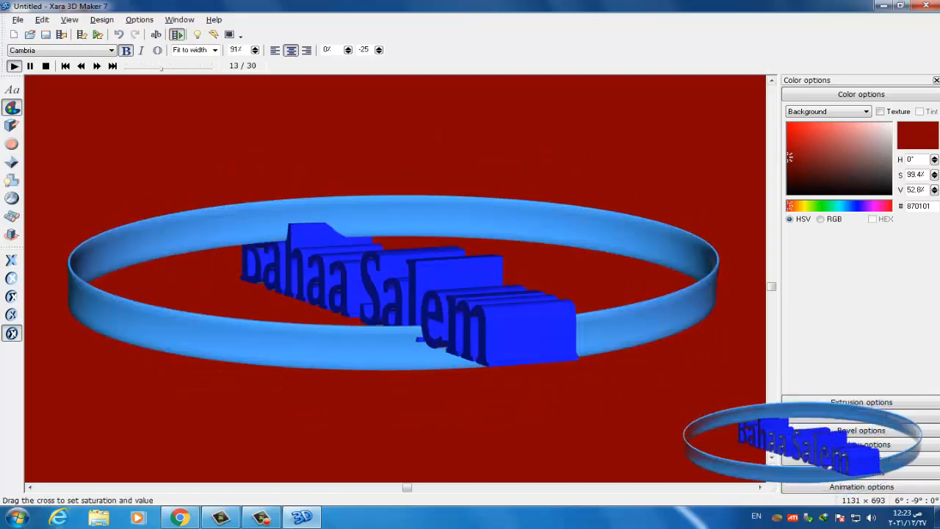
{"action": "left_click", "coordinate": [804, 131]}
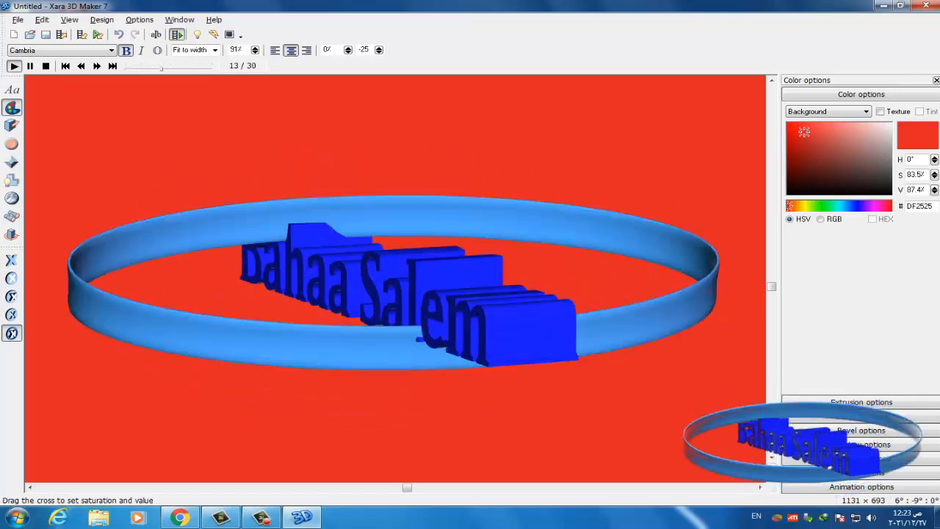
{"action": "left_click", "coordinate": [835, 130]}
{"action": "left_click_drag", "start_coordinate": [836, 130], "coordinate": [883, 130]}
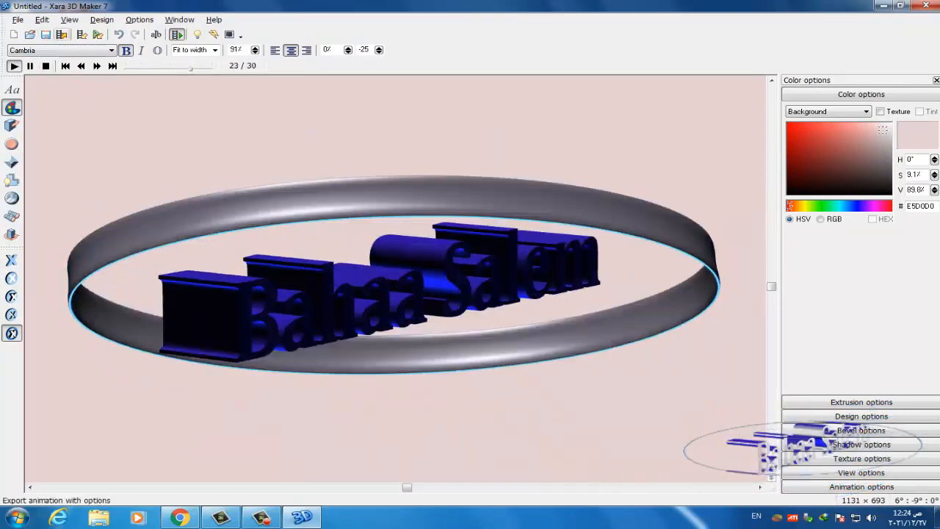
- Export the animation as an AVI on the Desktop named 'شعار متحرك للثقاة'
{"action": "left_click", "coordinate": [62, 35]}
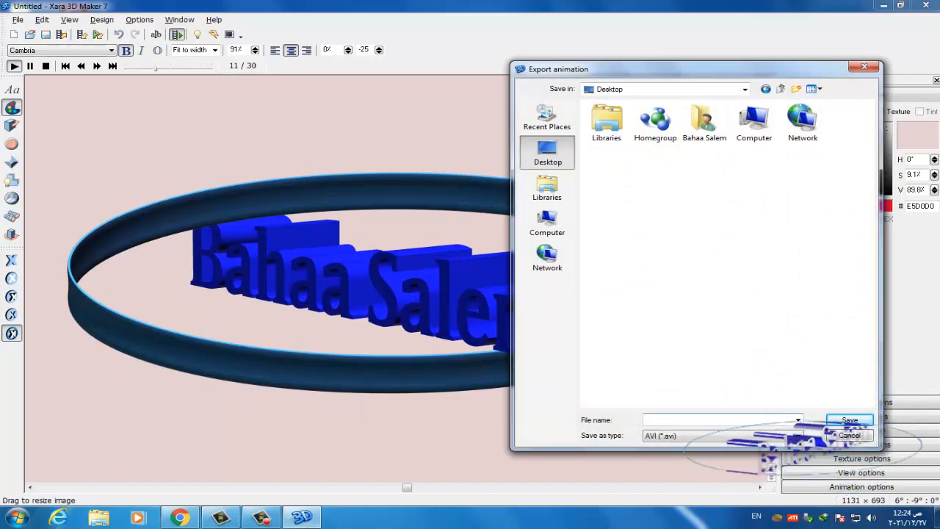
{"action": "type", "text": "fdgdffd"}
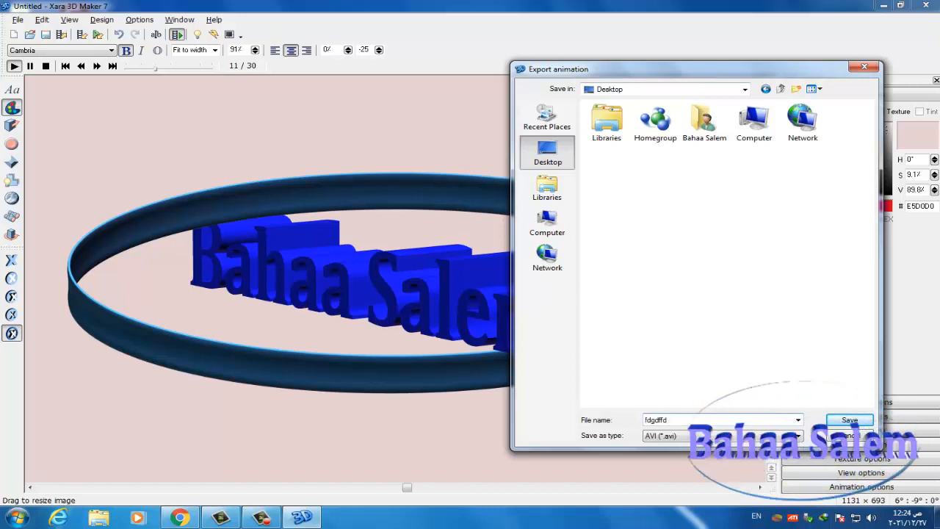
{"action": "key", "text": "BackSpace"}
{"action": "key", "text": "BackSpace"}
{"action": "key", "text": "BackSpace"}
{"action": "key", "text": "BackSpace"}
{"action": "key", "text": "BackSpace"}
{"action": "key", "text": "BackSpace"}
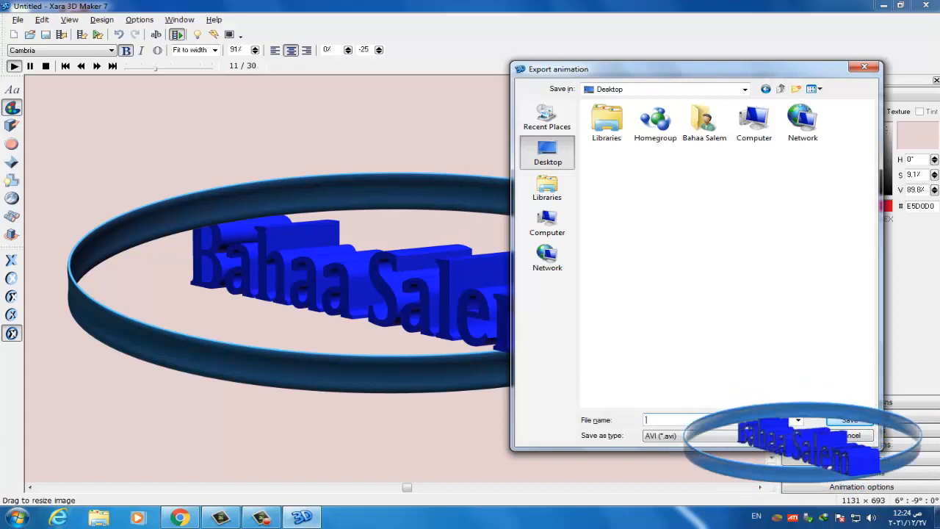
{"action": "type", "text": "شعار"}
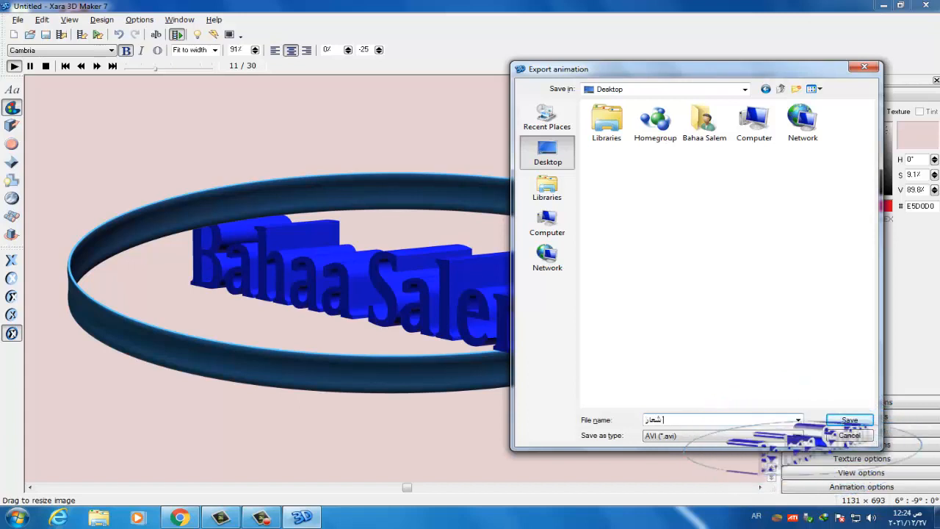
{"action": "type", "text": " متحرك"}
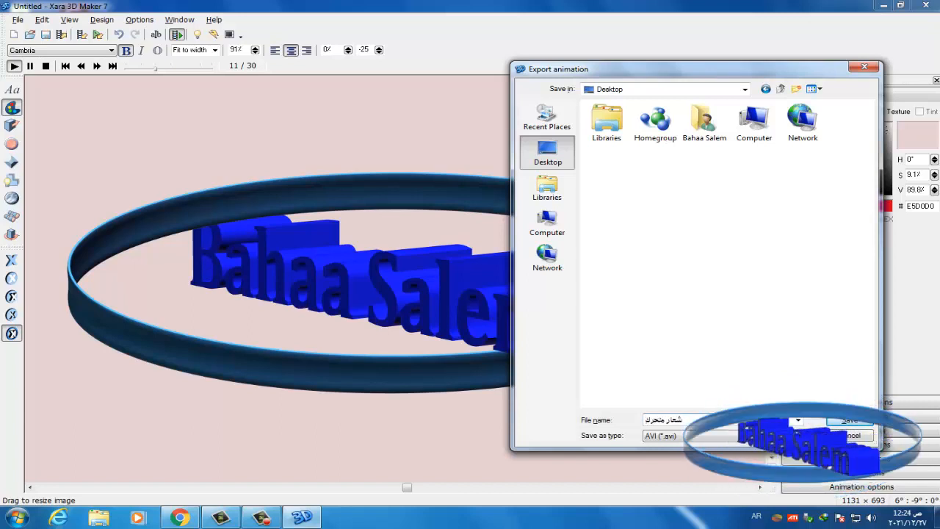
{"action": "type", "text": " للثقا"}
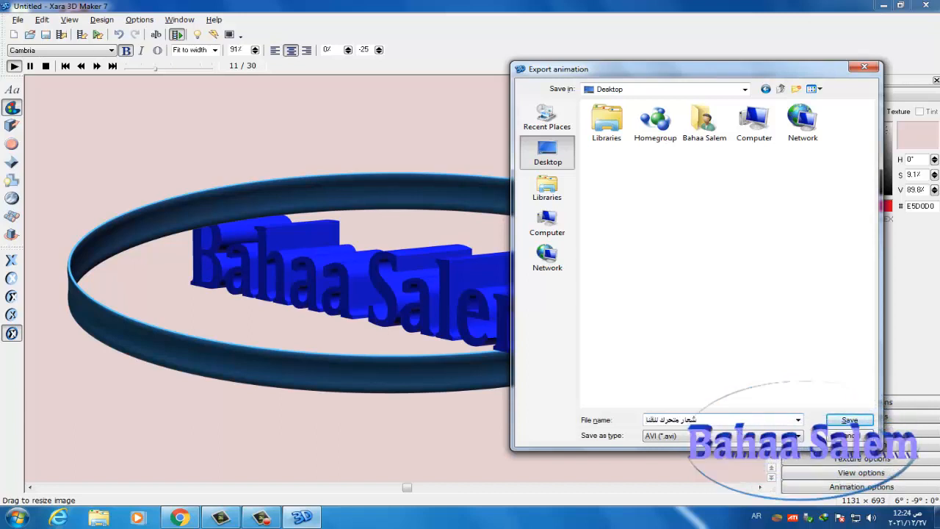
{"action": "type", "text": "ة"}
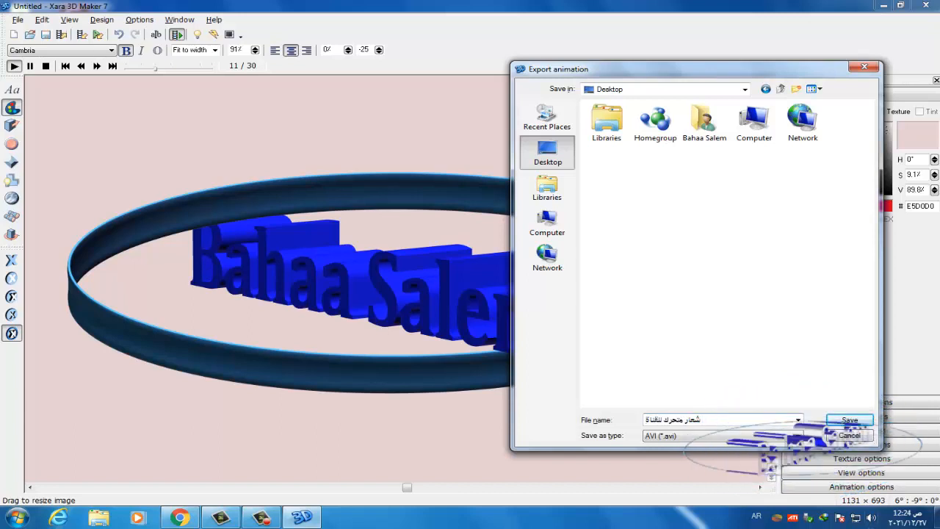
{"action": "key", "text": "Return"}
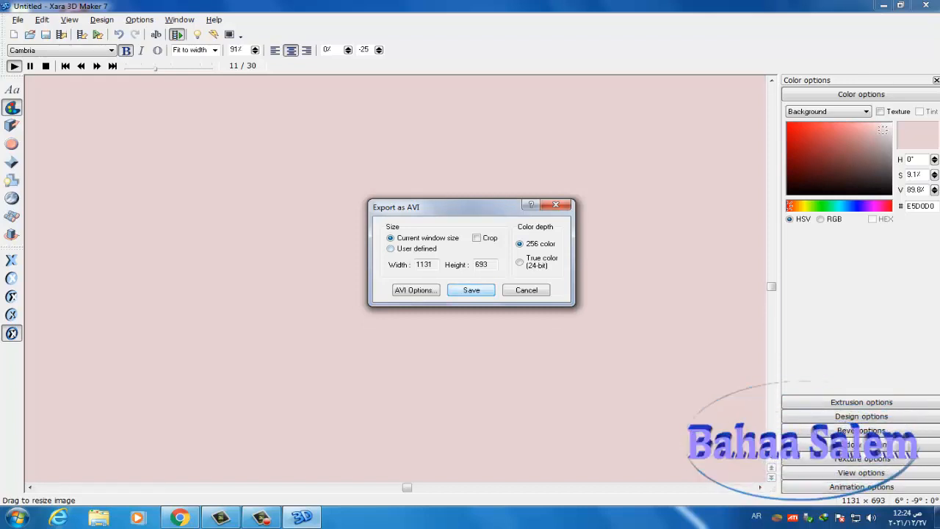
- Save the AVI at 1131 × 693 with 256 colours, then minimise Xara and close the VLC preview
{"action": "key", "text": "Return"}
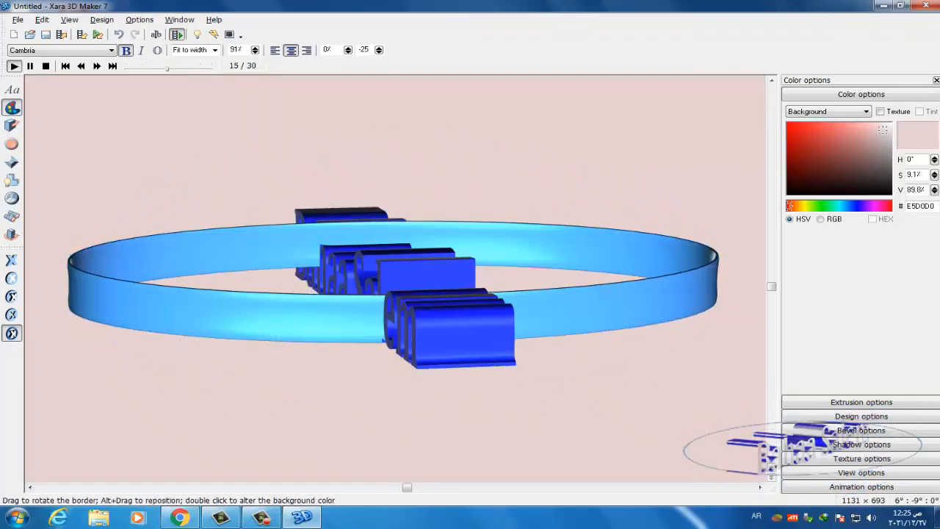
{"action": "left_click", "coordinate": [310, 519]}
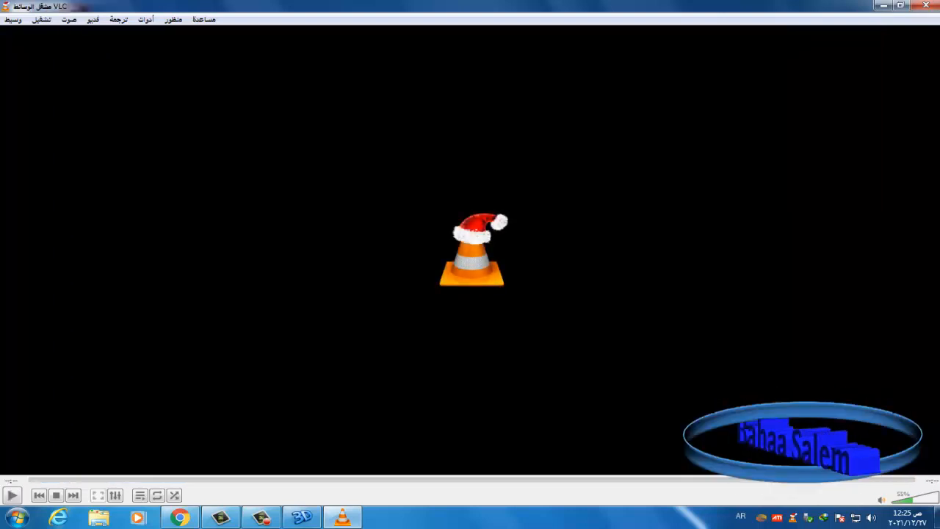
{"action": "key", "text": "alt+F4"}
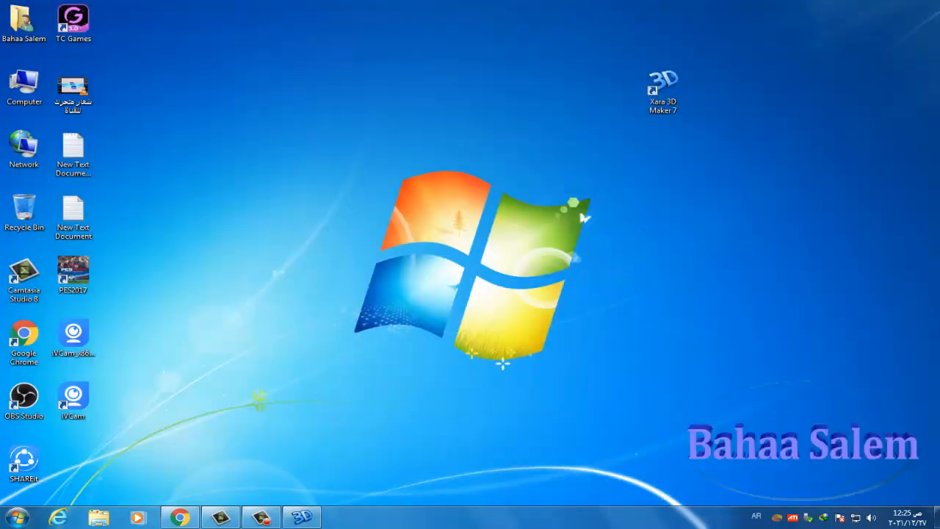